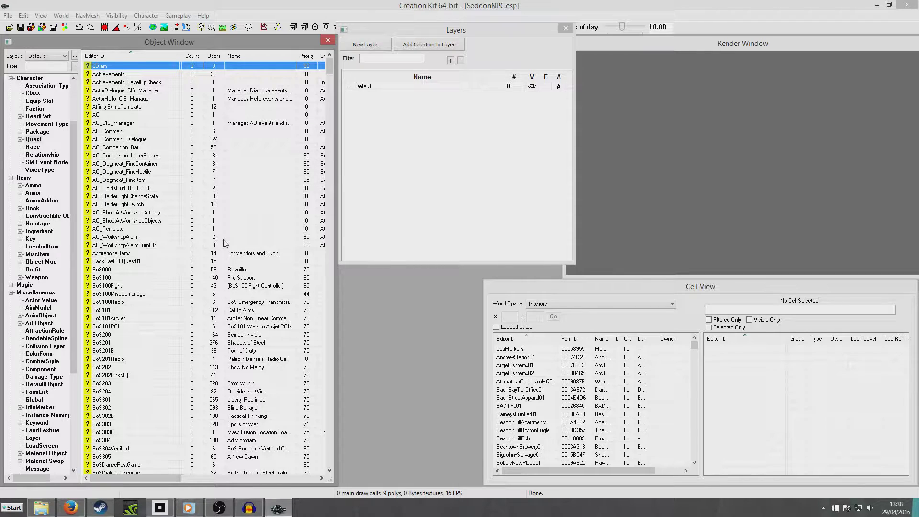
# - Filter the Object Window by 'seddo' and open SeddonDialogueQuest
pyautogui.click(48, 66)
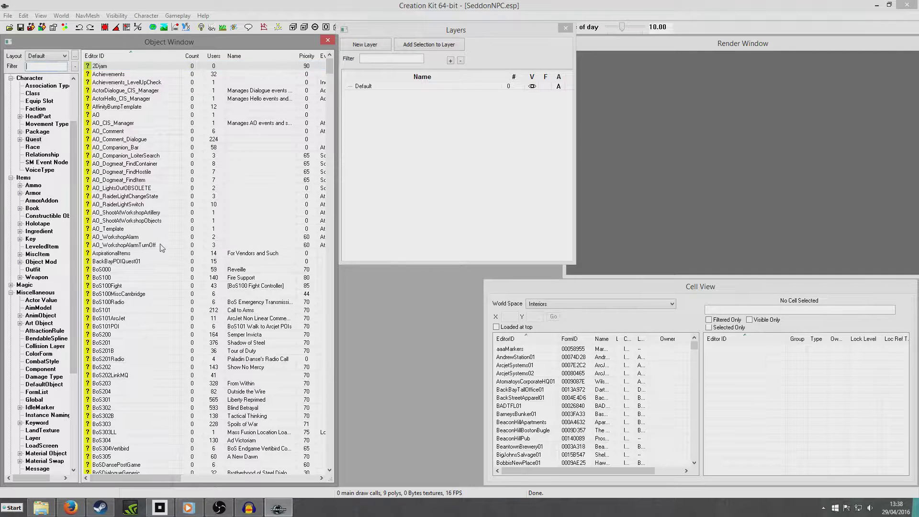
pyautogui.write('sedd')
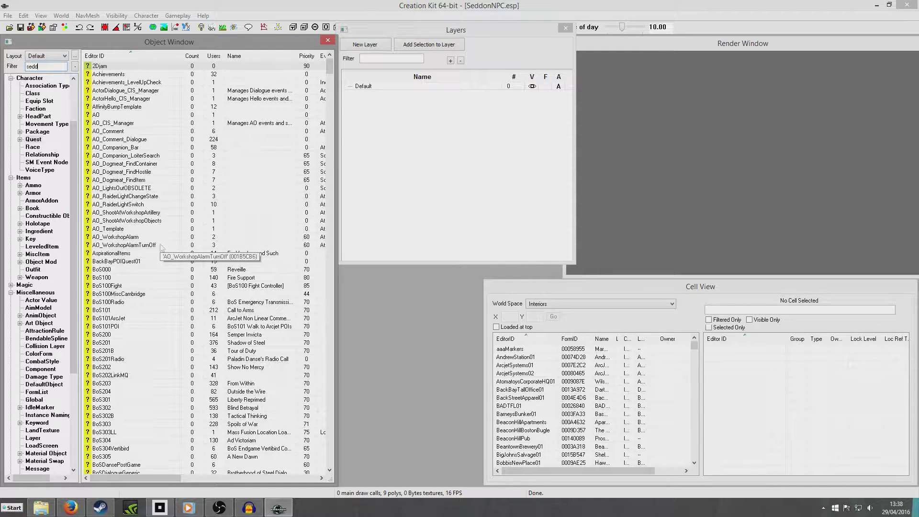
pyautogui.write('o')
pyautogui.doubleClick(118, 66)
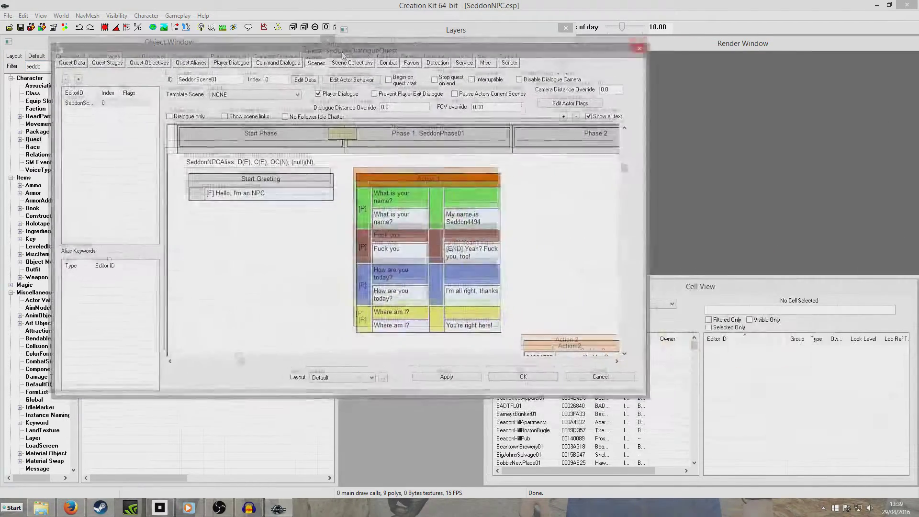
# - Remove Action 2 from SeddonScene01, confirming the deletion so only Action 1 remains
pyautogui.moveTo(275, 364); pyautogui.dragTo(610, 396)
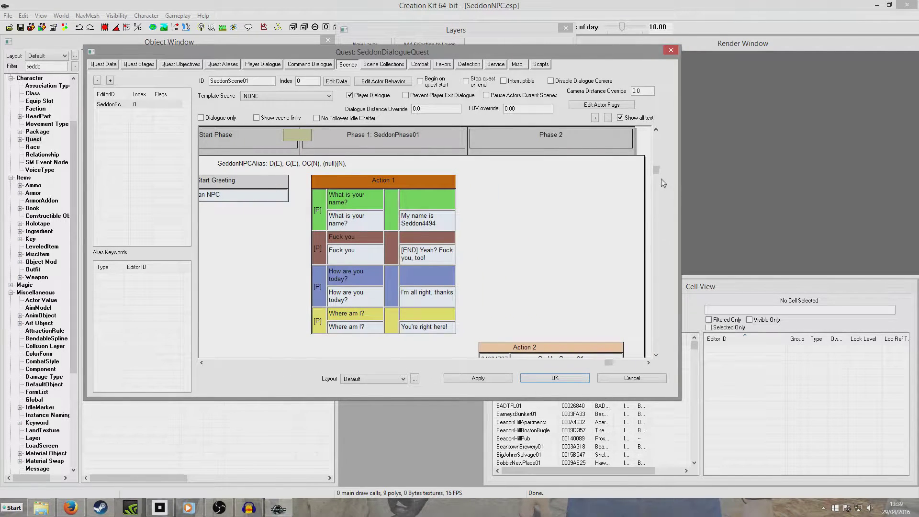
pyautogui.moveTo(656, 170); pyautogui.dragTo(657, 286)
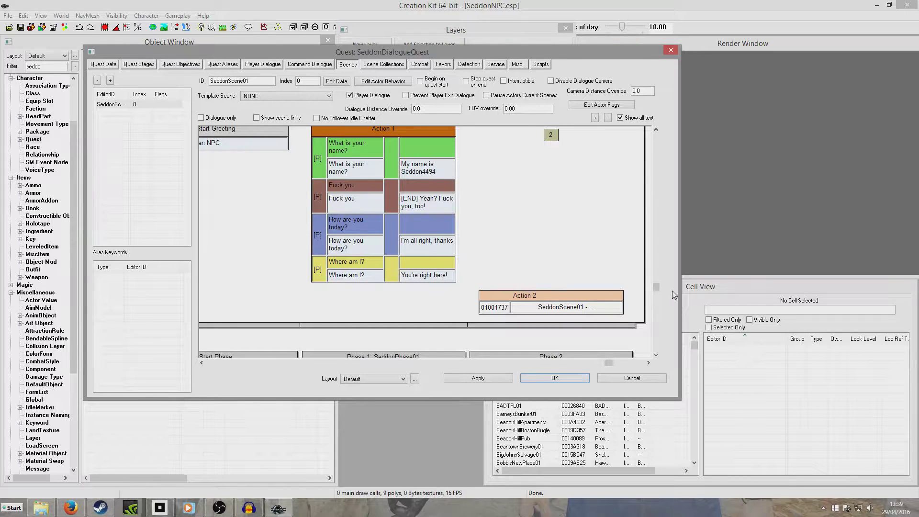
pyautogui.moveTo(656, 290); pyautogui.dragTo(656, 212)
pyautogui.click(550, 328)
pyautogui.rightClick(549, 328)
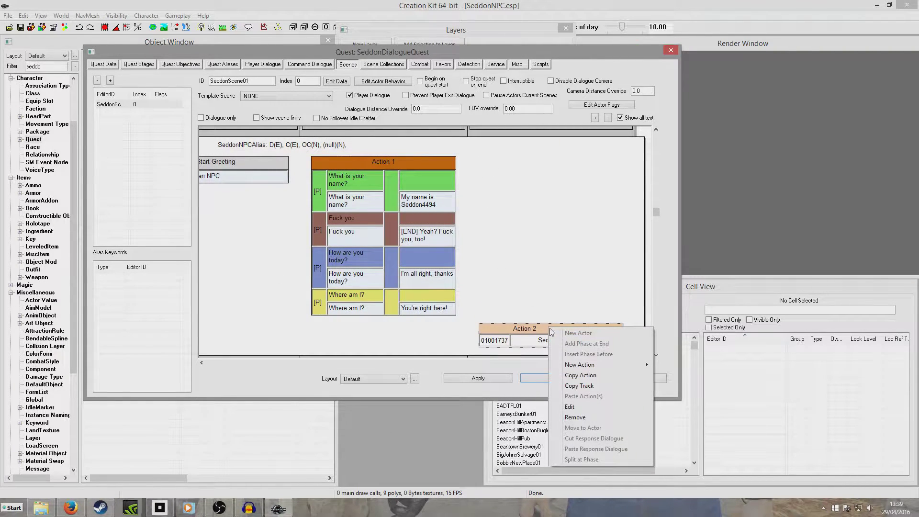
pyautogui.click(591, 420)
pyautogui.click(445, 286)
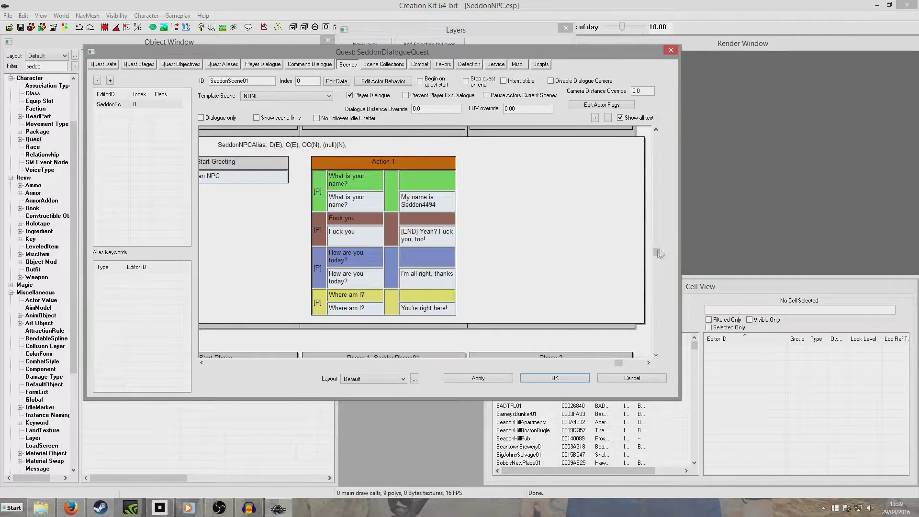
pyautogui.moveTo(657, 252); pyautogui.dragTo(660, 206)
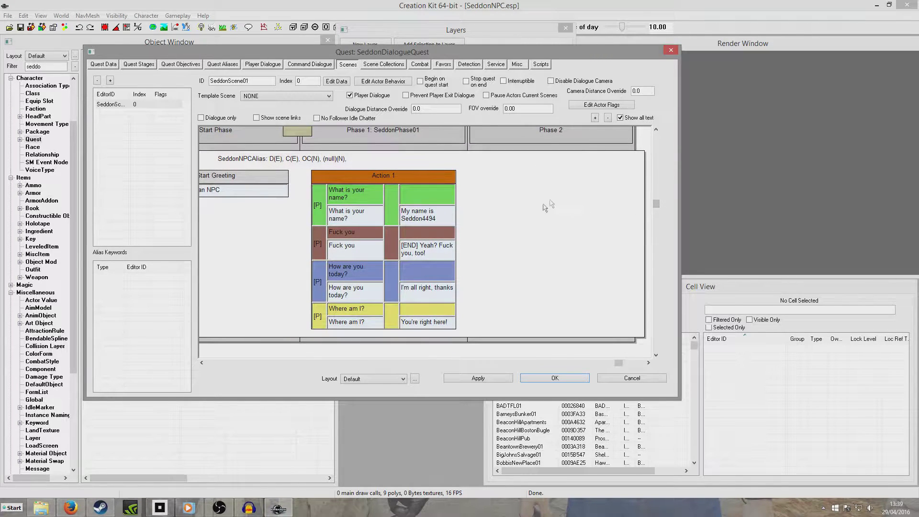
pyautogui.rightClick(541, 204)
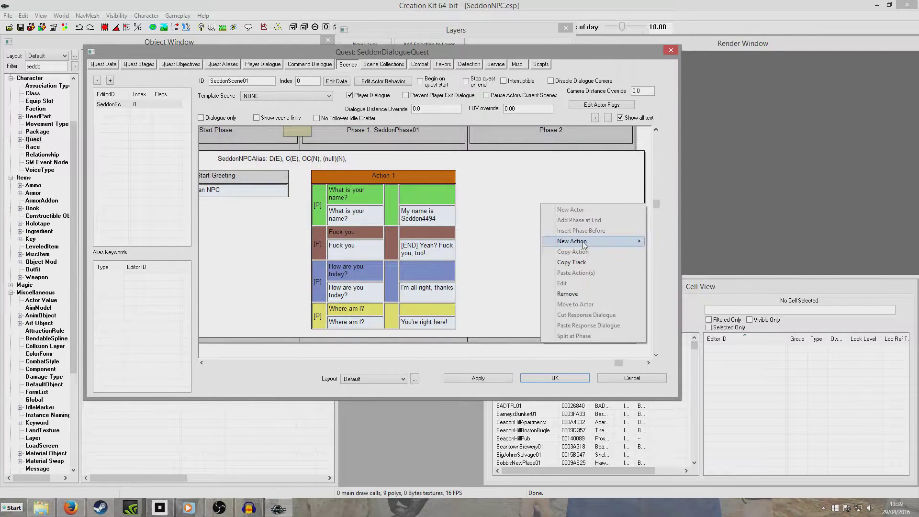
# - Add a new dialogue action, Action 3, to Phase 2 and accept its default settings
pyautogui.moveTo(584, 243)
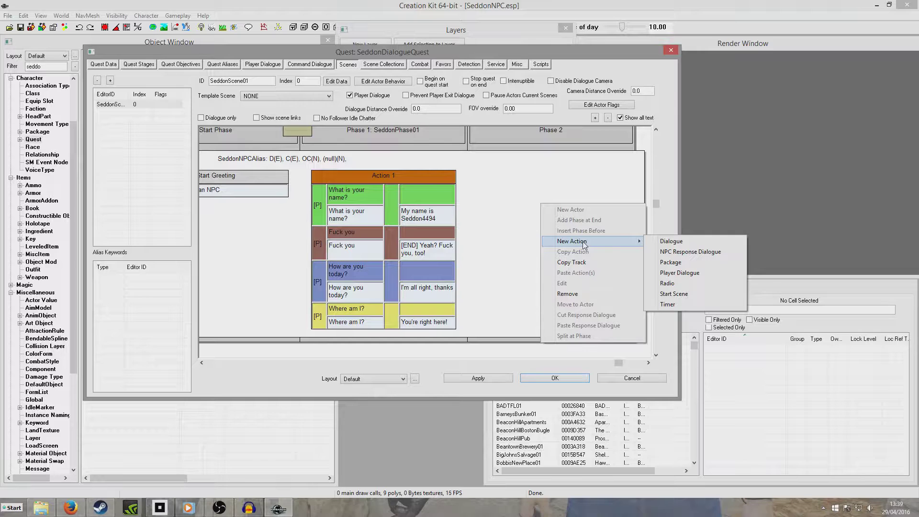
pyautogui.click(693, 241)
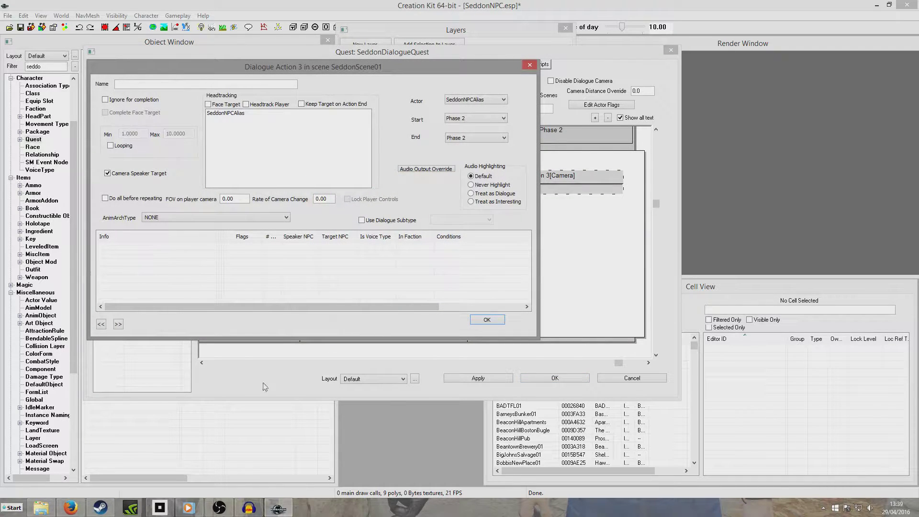
pyautogui.click(487, 319)
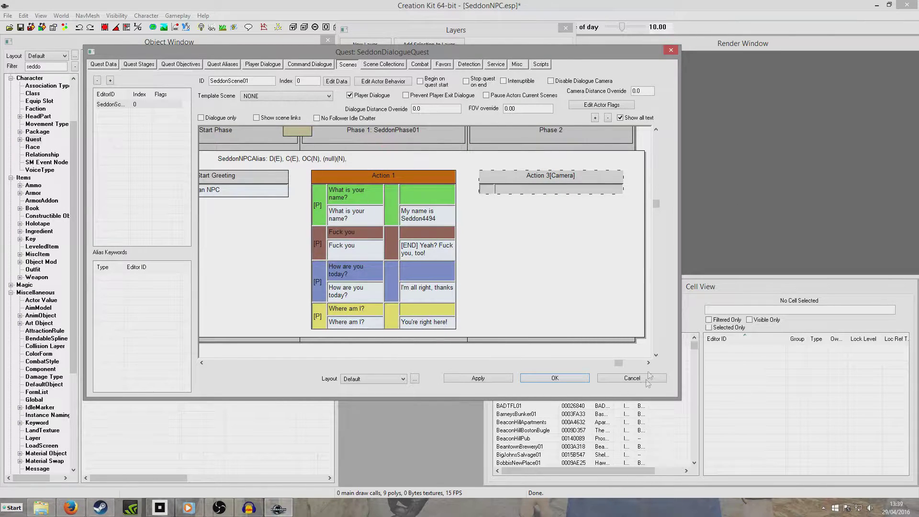
pyautogui.moveTo(619, 362); pyautogui.dragTo(498, 362)
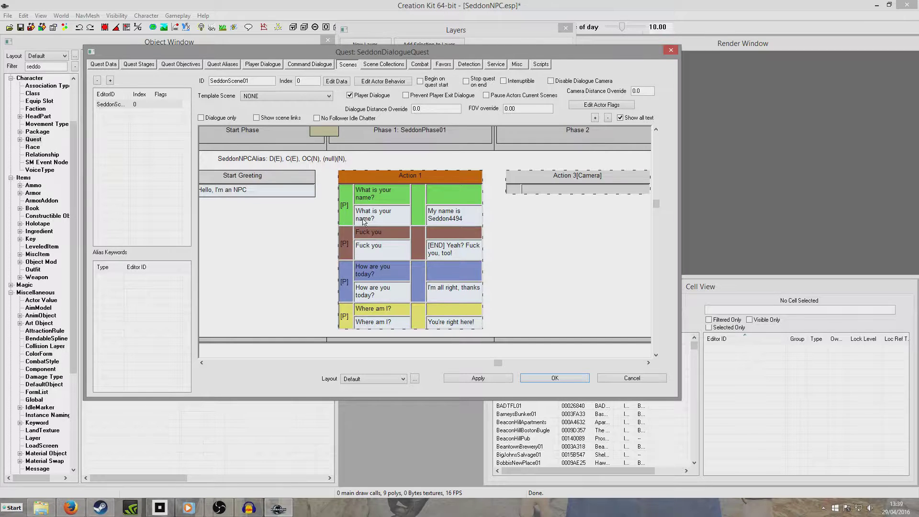
pyautogui.click(430, 144)
# - Give Action 3 a new info reading 'Now that's over, can you tell me what you think of my looks?'
pyautogui.doubleClick(539, 178)
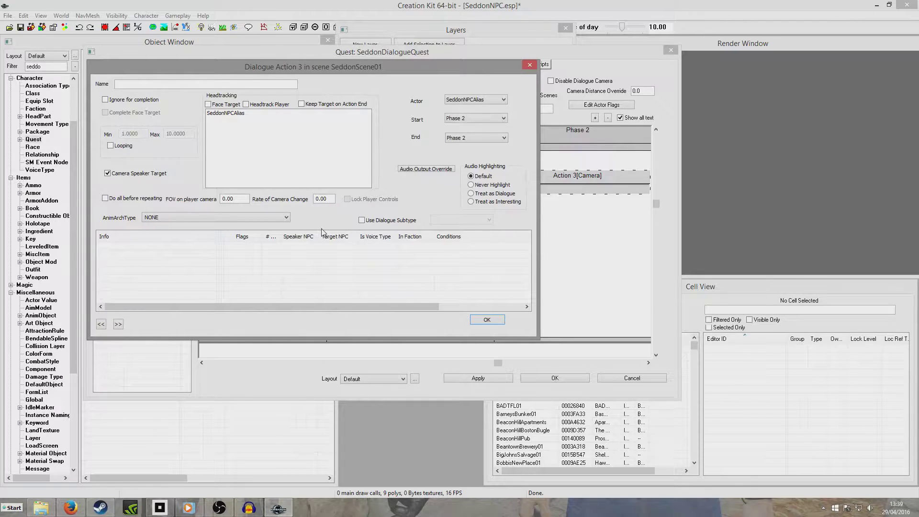
pyautogui.rightClick(144, 267)
pyautogui.click(158, 271)
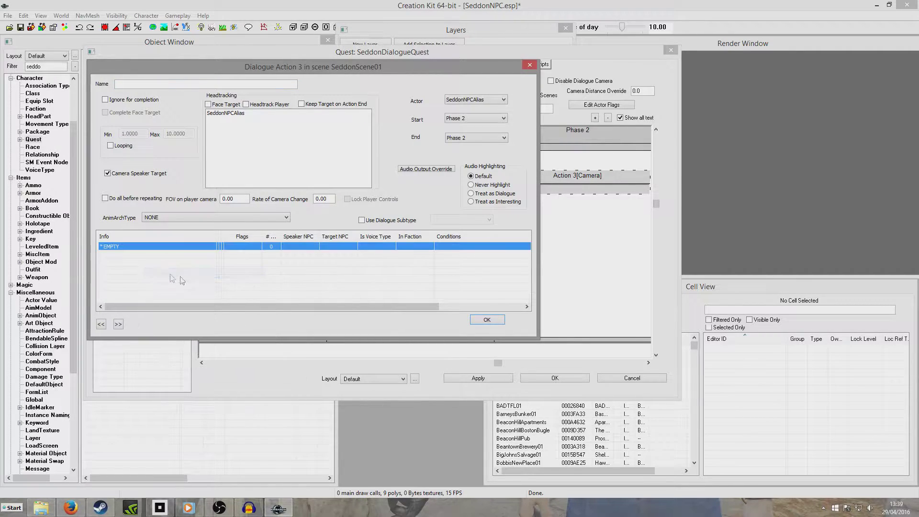
pyautogui.doubleClick(152, 248)
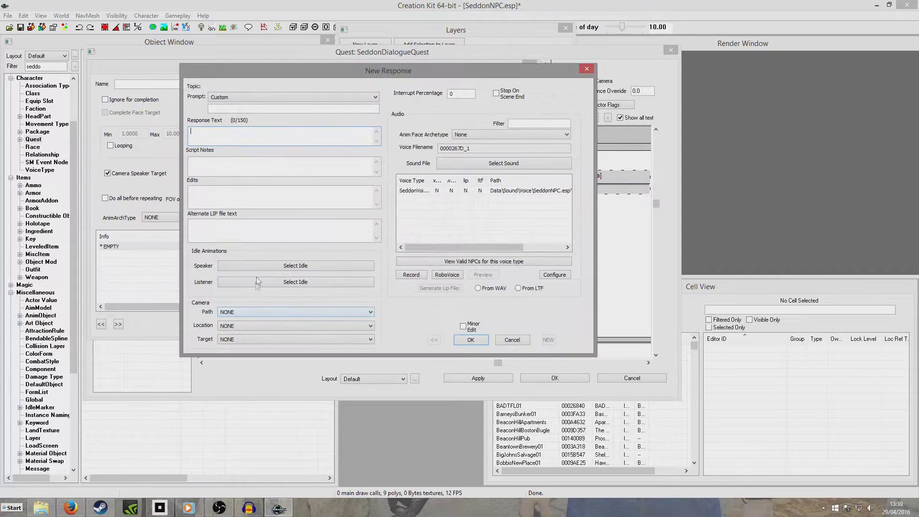
pyautogui.write("Now that's over, can you te")
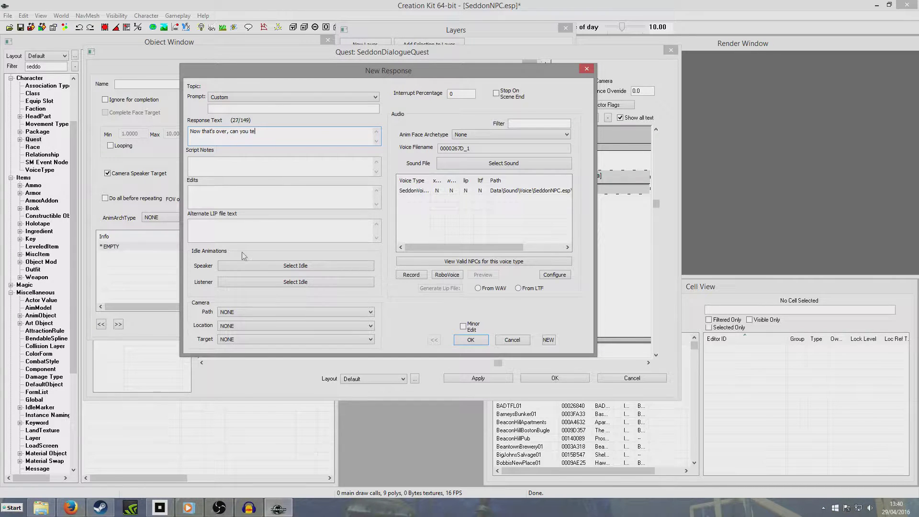
pyautogui.write('ll me what you think of my looks?')
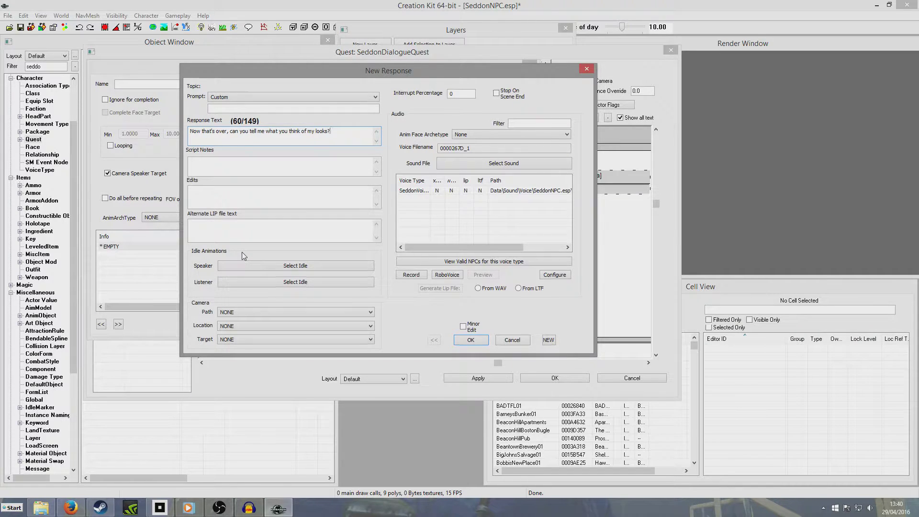
pyautogui.press('Return')
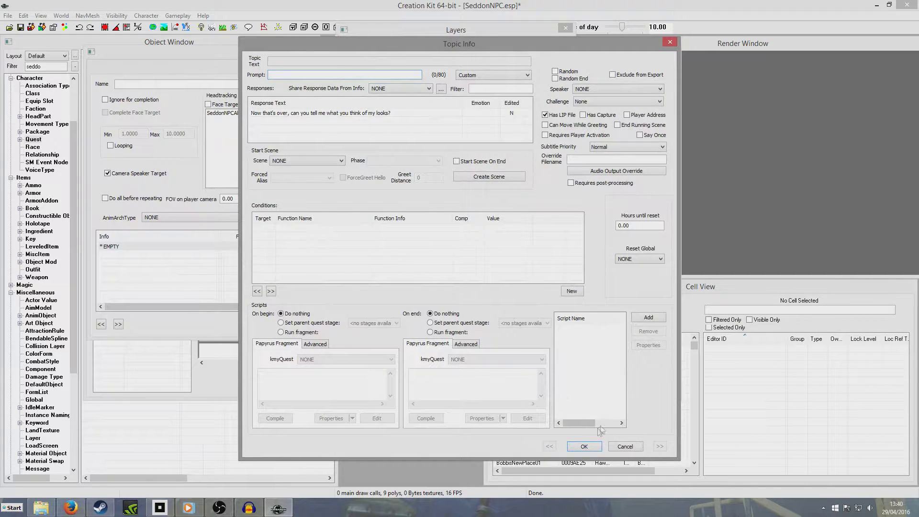
pyautogui.click(585, 447)
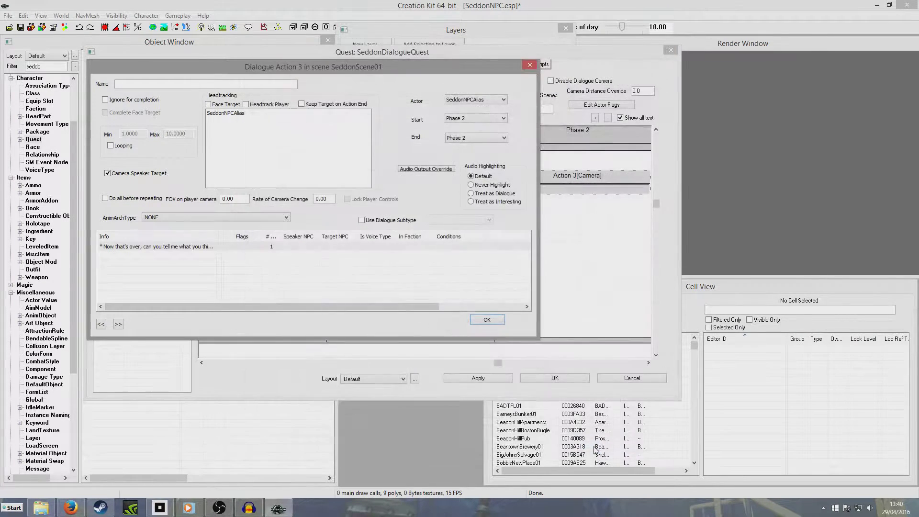
pyautogui.click(501, 319)
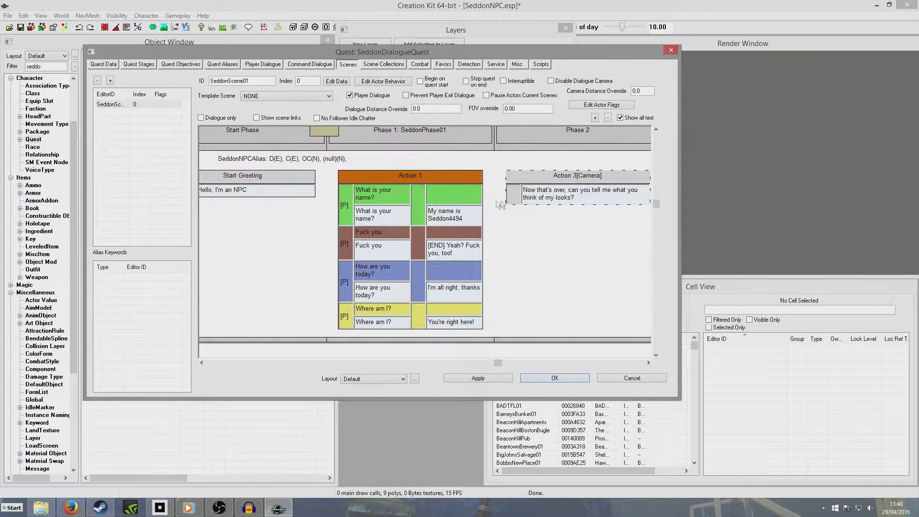
pyautogui.moveTo(498, 363); pyautogui.dragTo(587, 365)
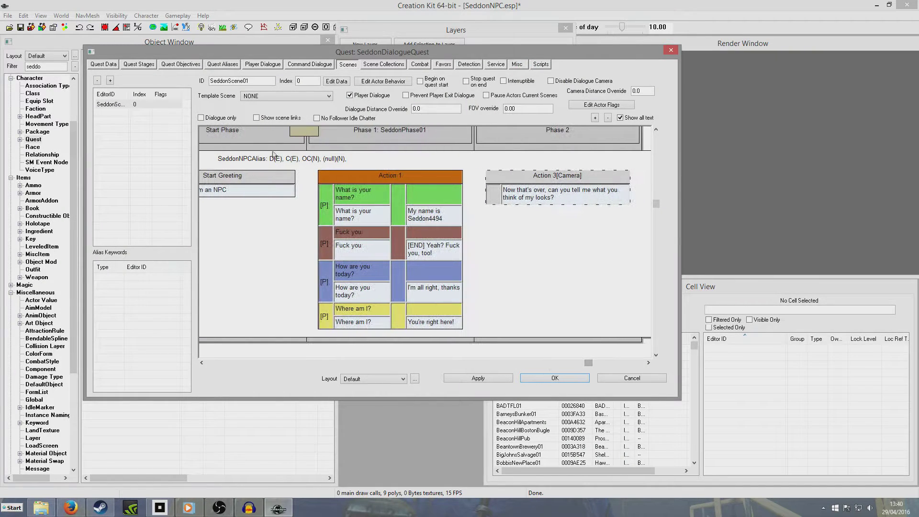
pyautogui.doubleClick(433, 219)
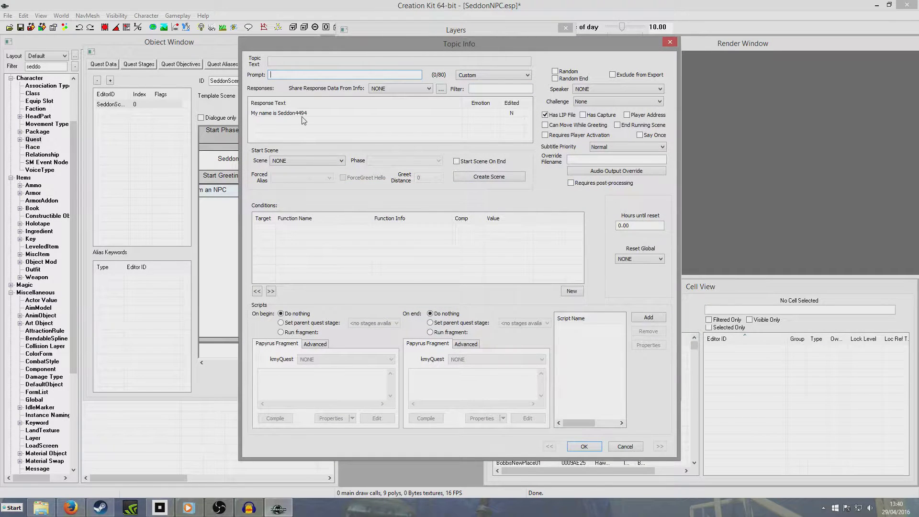
# - Add the response 'But some people call me Seddon' to the name reply, keeping the spelling Seddon
pyautogui.rightClick(279, 129)
pyautogui.click(299, 134)
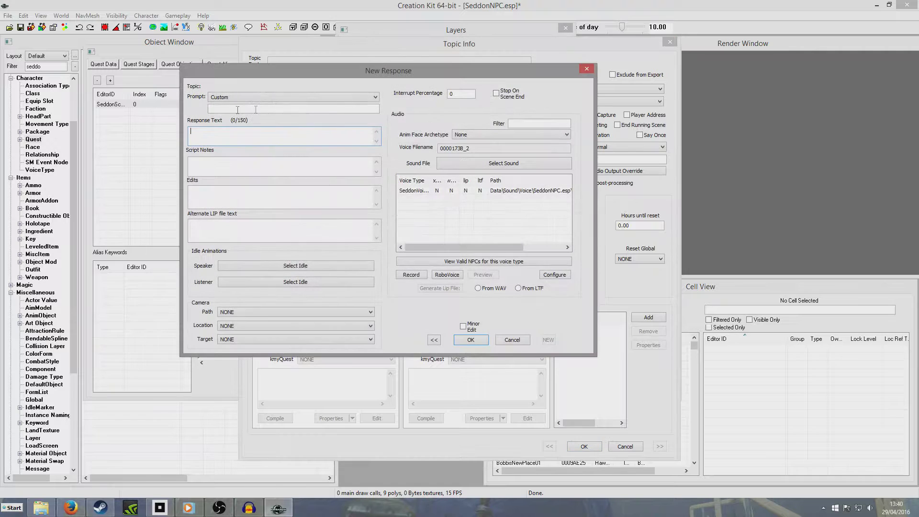
pyautogui.write('By')
pyautogui.write('t some people call me Seddon')
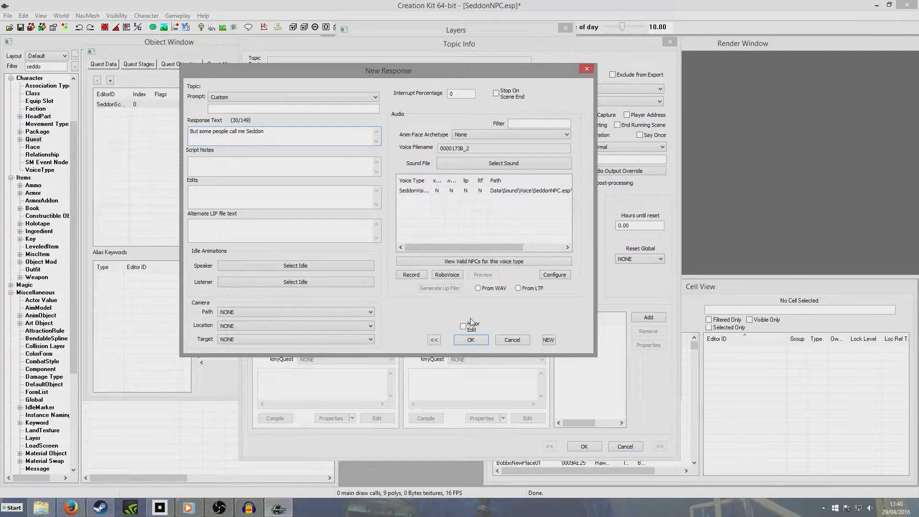
pyautogui.click(471, 339)
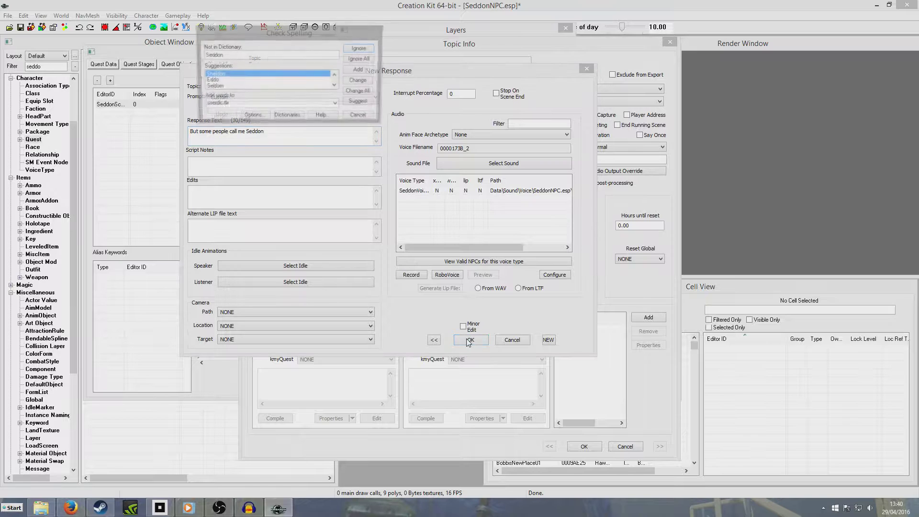
pyautogui.click(358, 48)
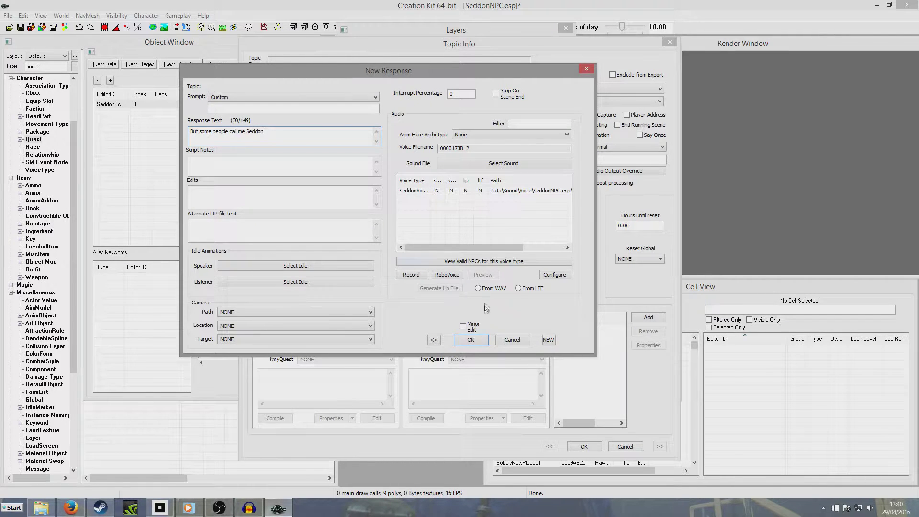
pyautogui.click(476, 339)
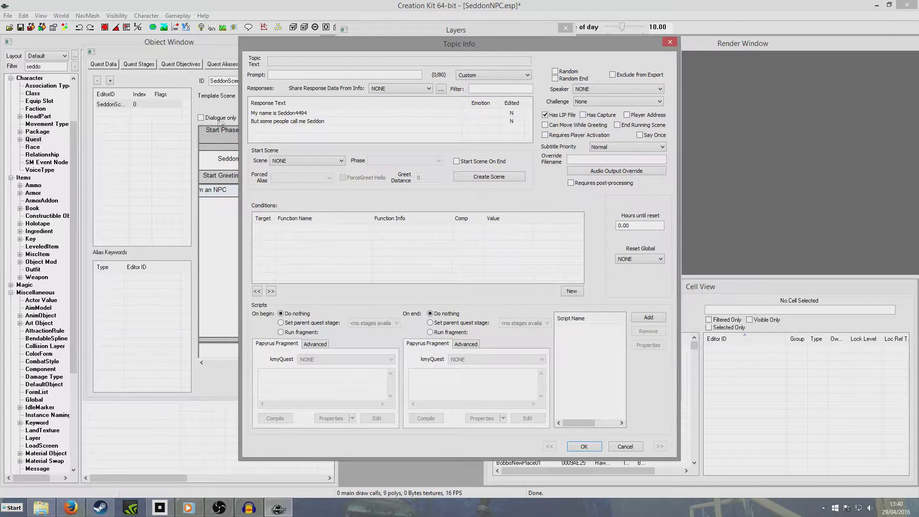
pyautogui.click(588, 448)
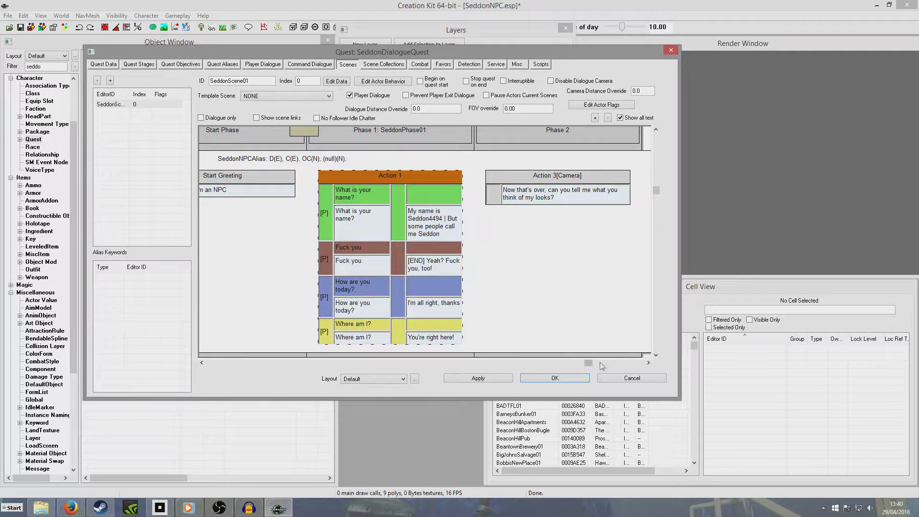
pyautogui.moveTo(590, 365); pyautogui.dragTo(640, 368)
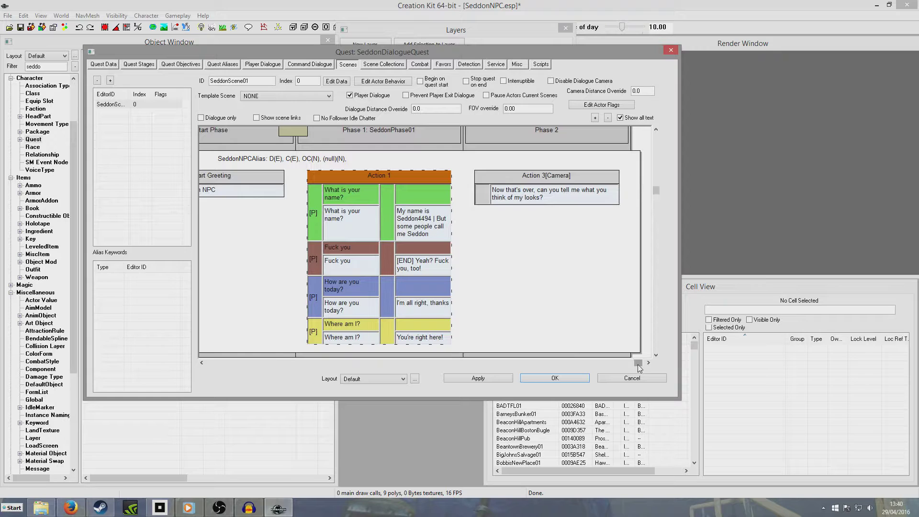
# - Add Phase 3 at the end of the scene and name it 'Question Phase'
pyautogui.rightClick(647, 292)
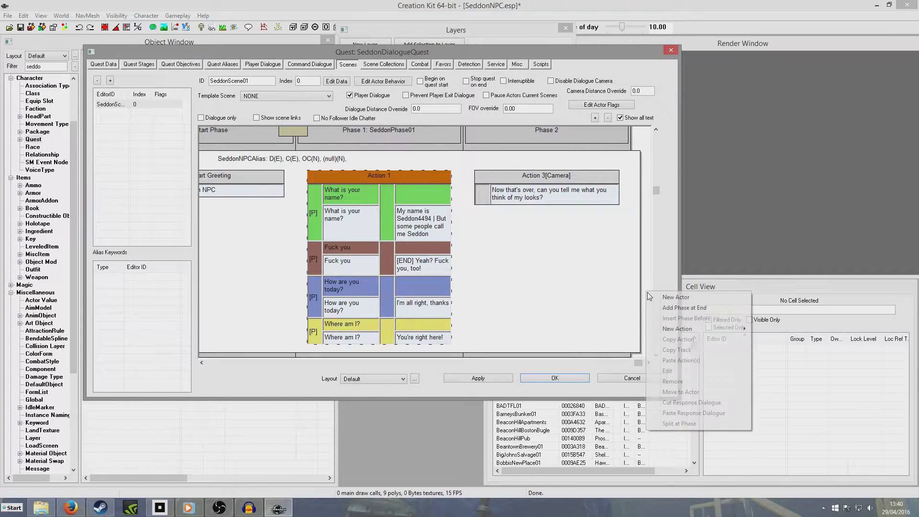
pyautogui.click(698, 309)
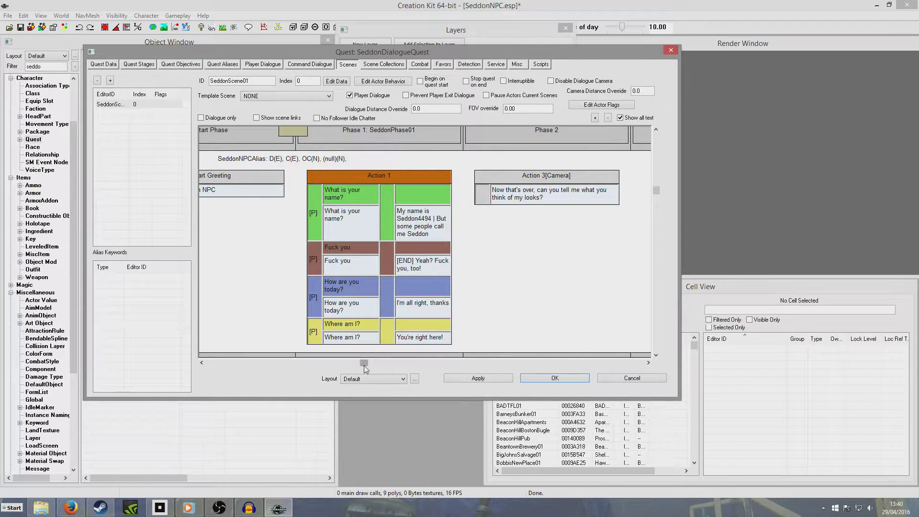
pyautogui.moveTo(364, 366); pyautogui.dragTo(576, 364)
pyautogui.doubleClick(590, 135)
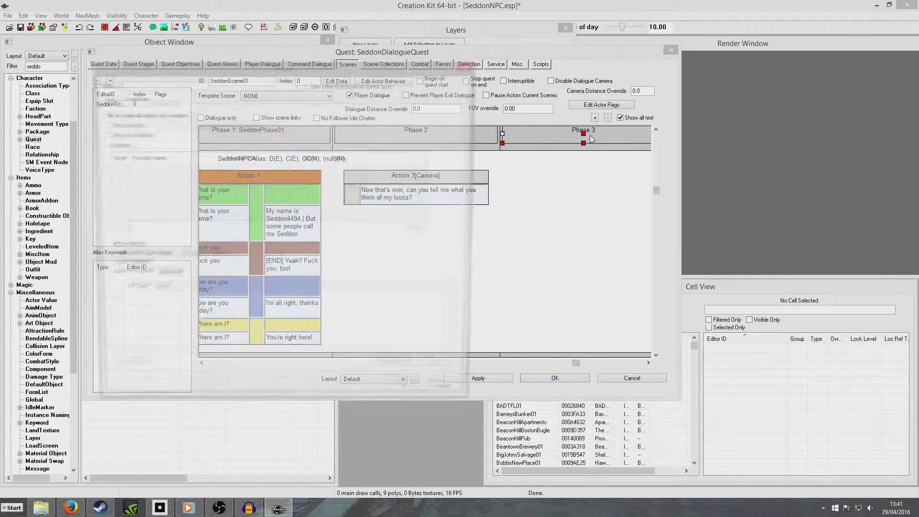
pyautogui.write('Ques')
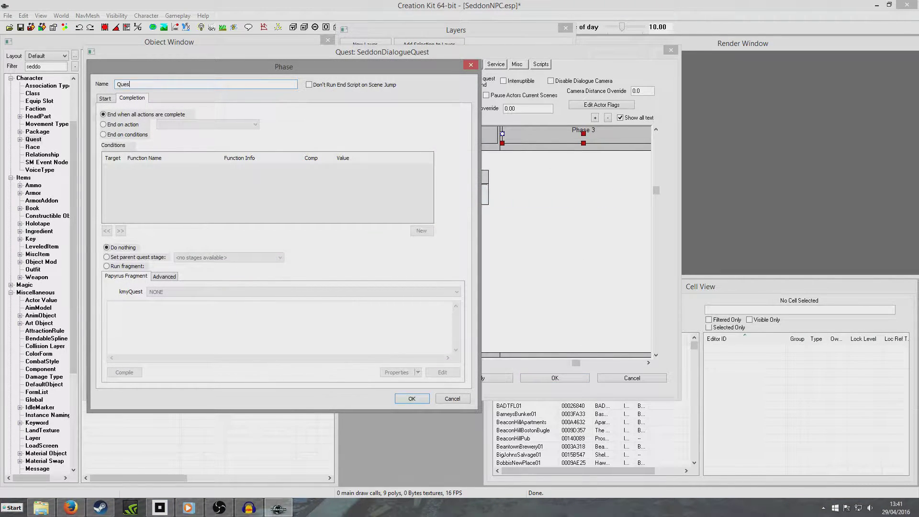
pyautogui.write('tion Phase')
pyautogui.click(408, 401)
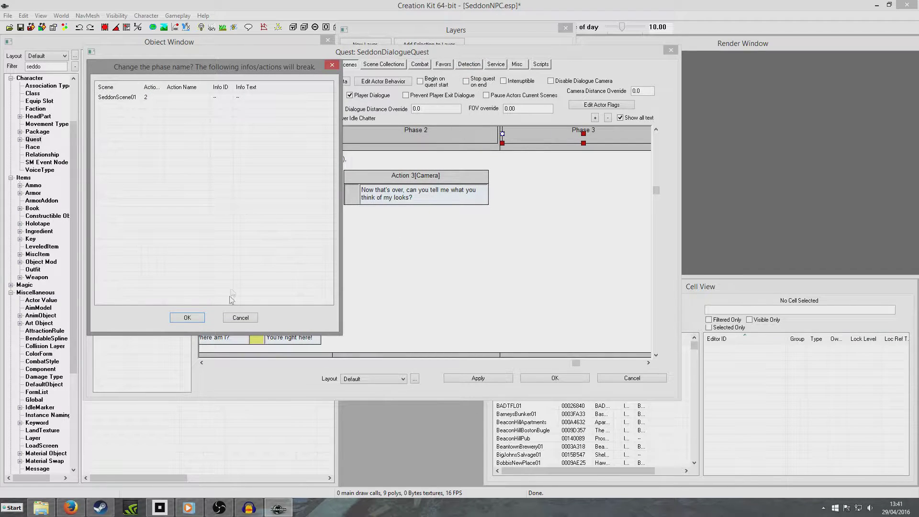
pyautogui.click(204, 317)
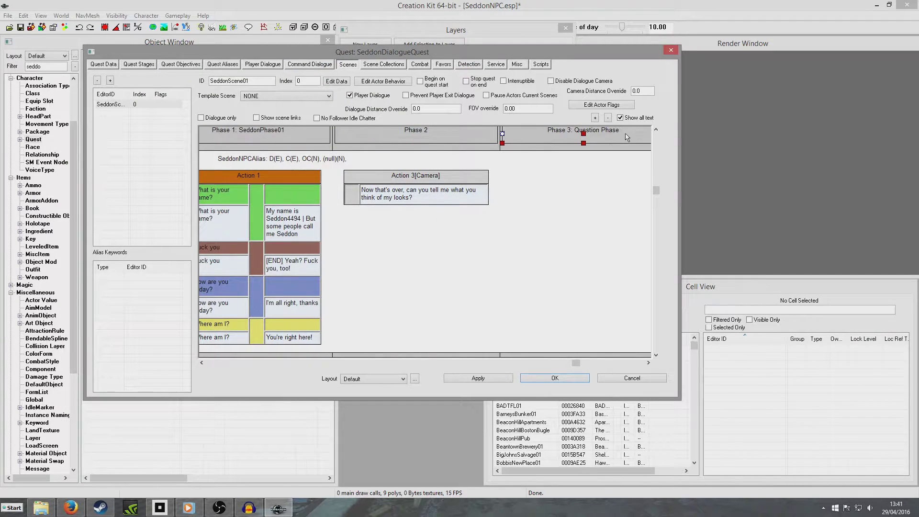
pyautogui.moveTo(576, 363); pyautogui.dragTo(640, 363)
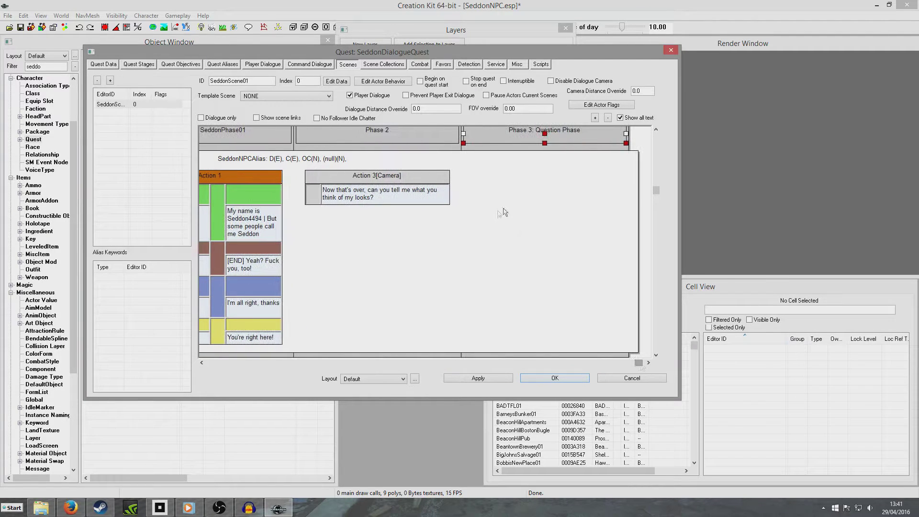
pyautogui.rightClick(496, 211)
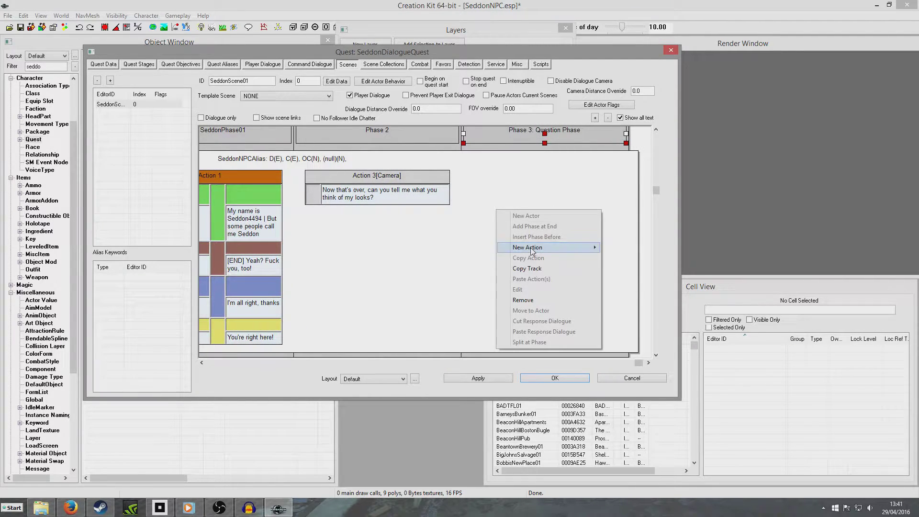
# - Add player dialogue Action 4 to Question Phase with the positive player line 'You look great'
pyautogui.moveTo(531, 249)
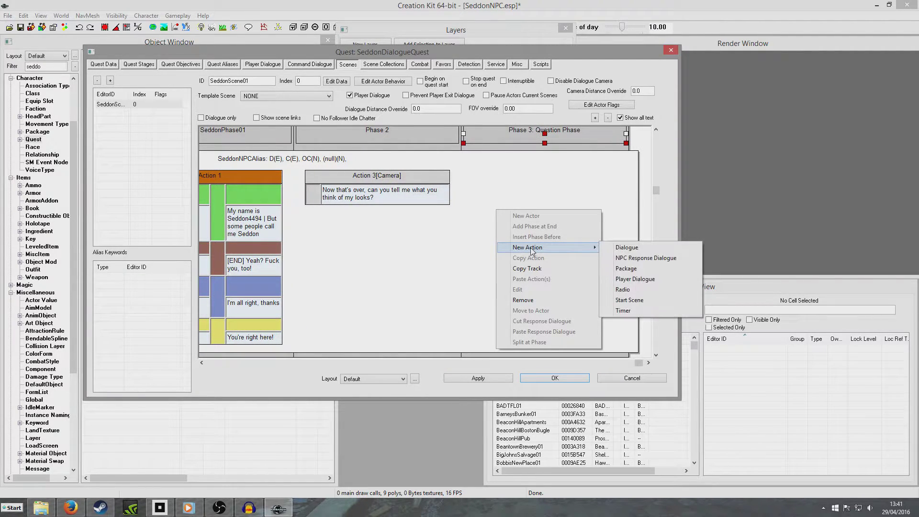
pyautogui.click(666, 279)
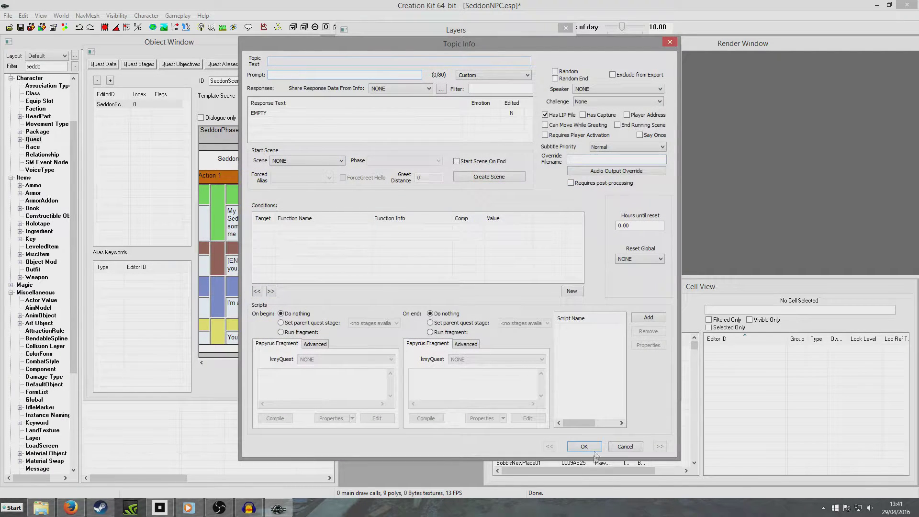
pyautogui.click(594, 447)
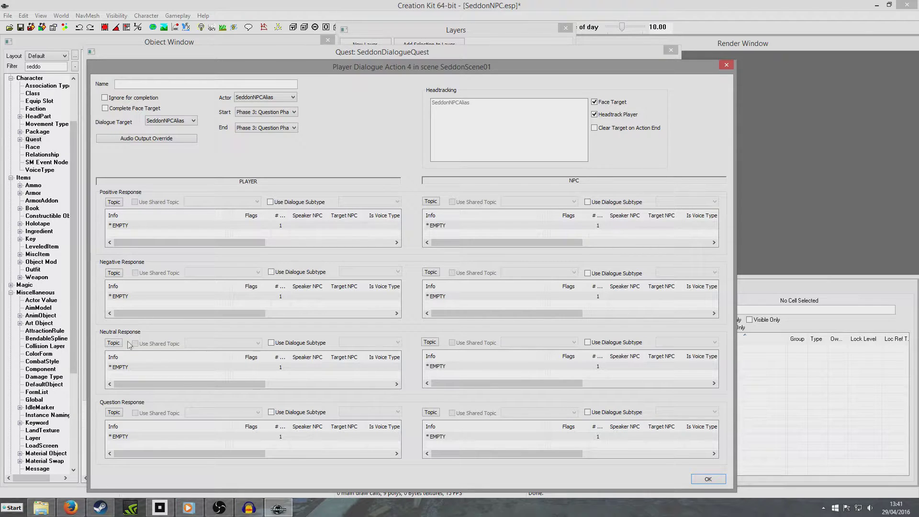
pyautogui.doubleClick(126, 225)
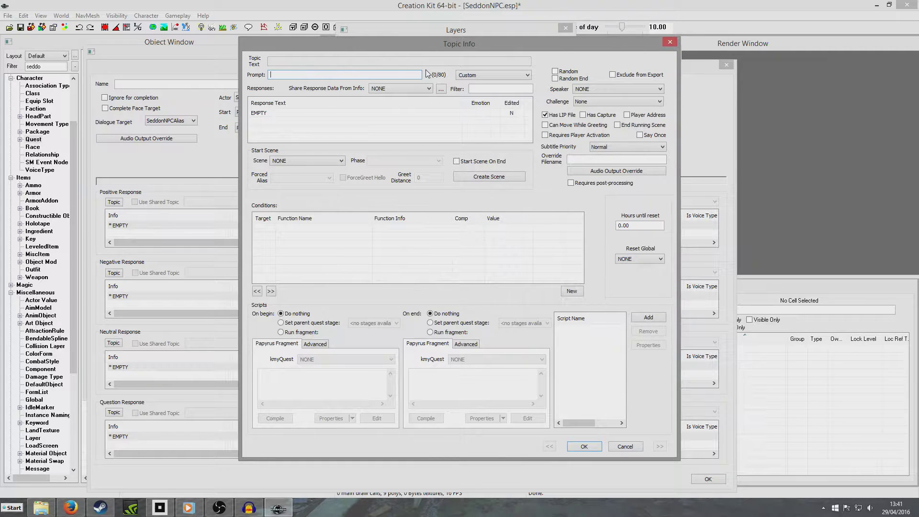
pyautogui.write('You look great')
pyautogui.doubleClick(338, 113)
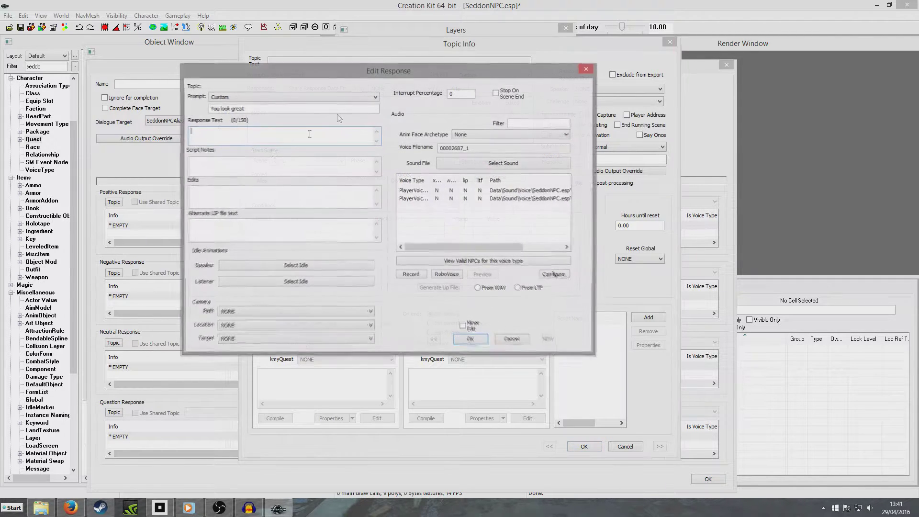
pyautogui.write('You look great')
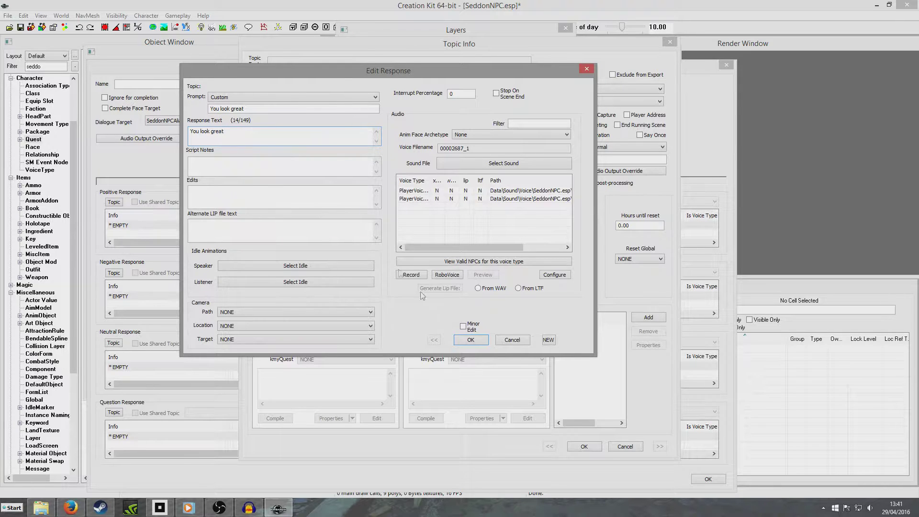
pyautogui.click(472, 341)
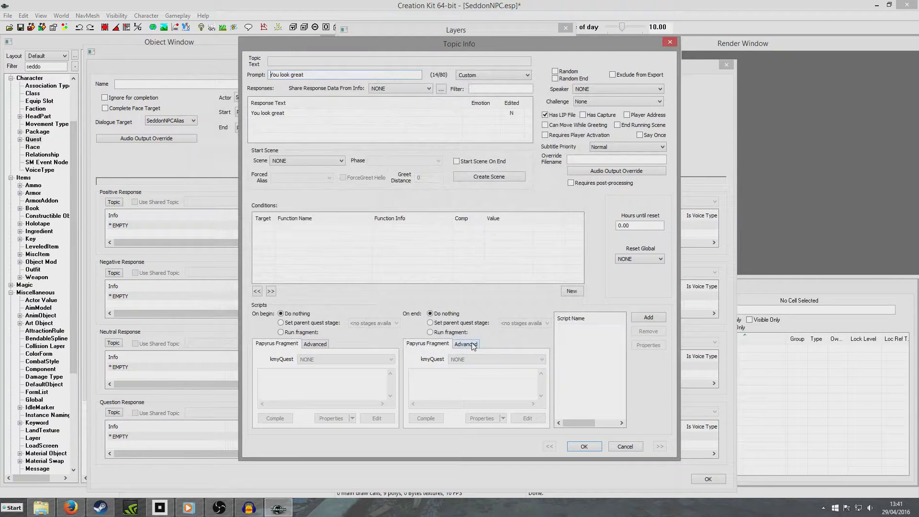
pyautogui.click(585, 447)
# - Set the NPC's positive reply to 'Thanks! I'll see you later'
pyautogui.doubleClick(480, 226)
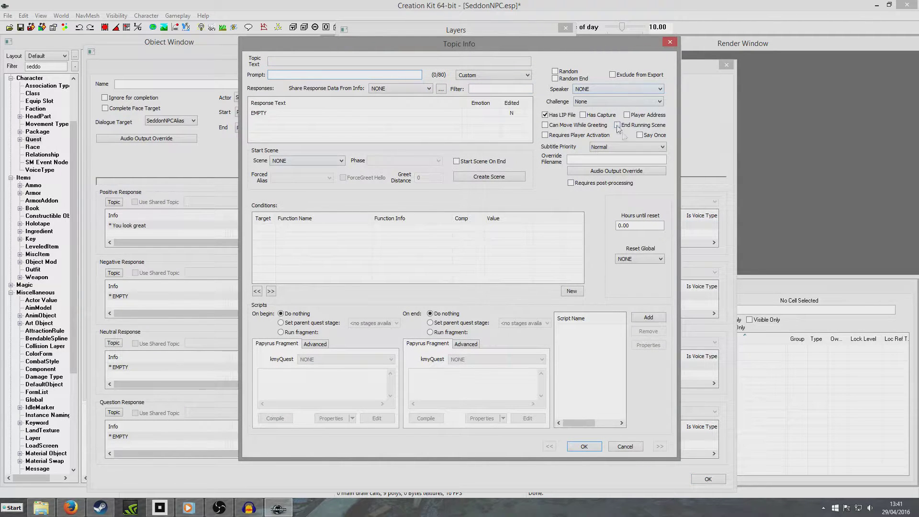
pyautogui.doubleClick(263, 114)
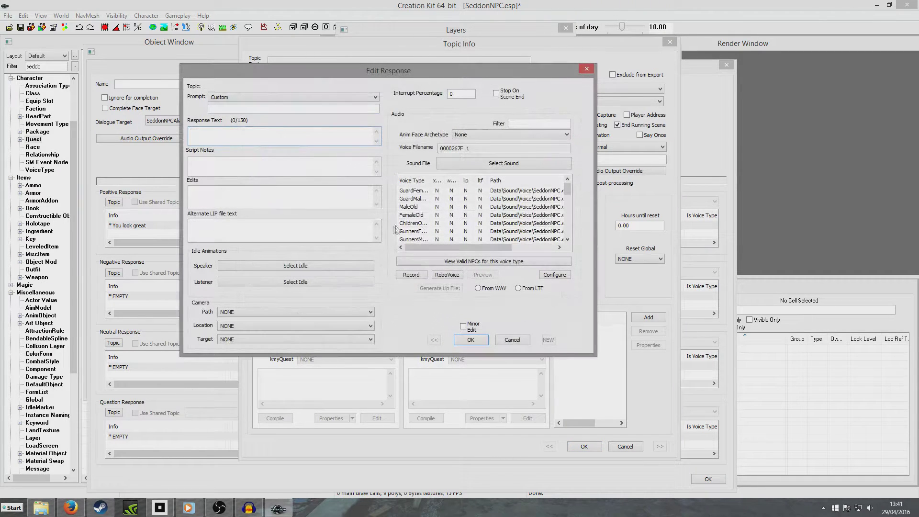
pyautogui.write("Thanks! I'll see you later")
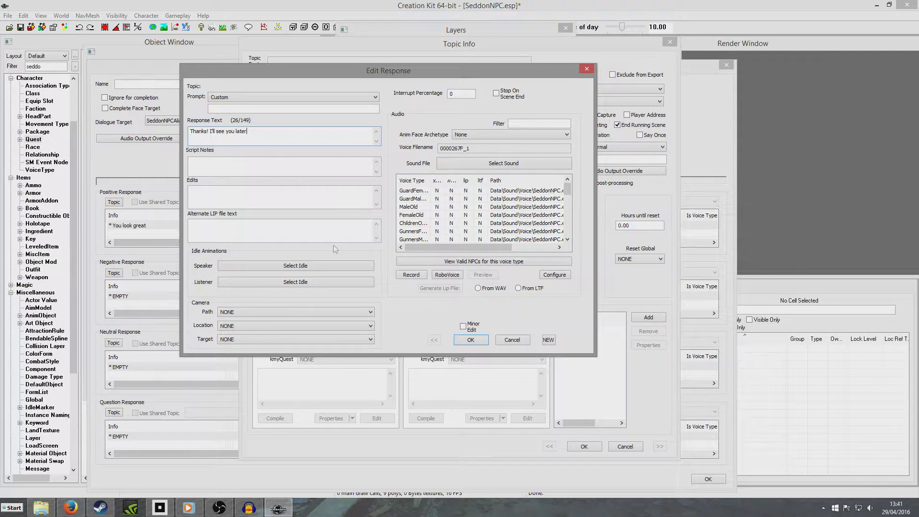
pyautogui.click(471, 340)
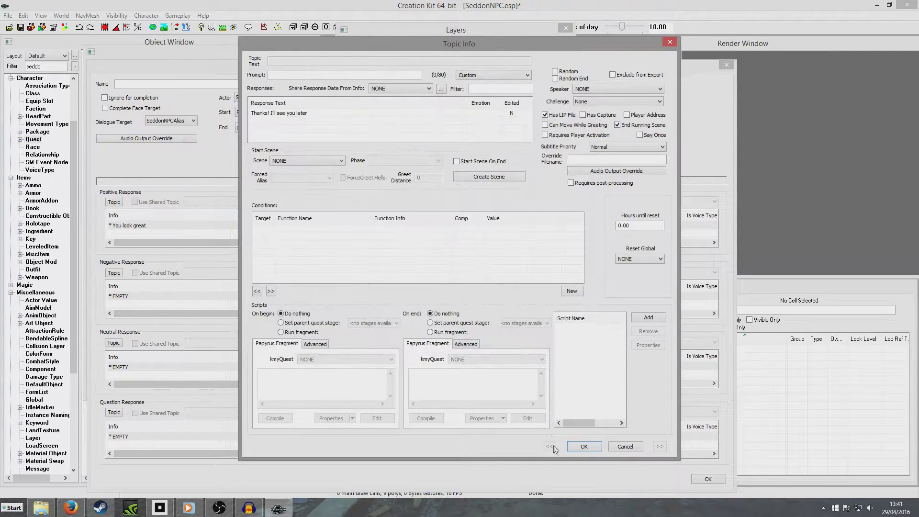
pyautogui.click(578, 448)
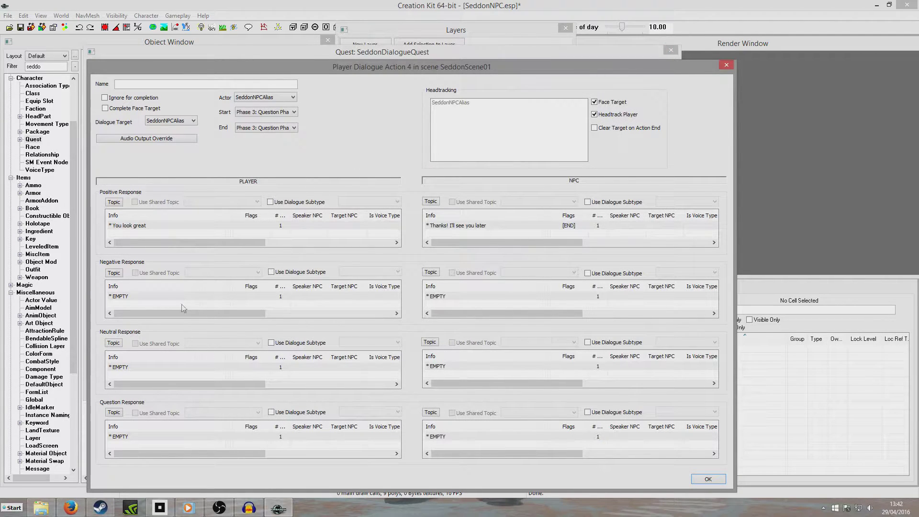
# - Set the player's negative prompt and response to 'You're pretty ugly'
pyautogui.doubleClick(139, 297)
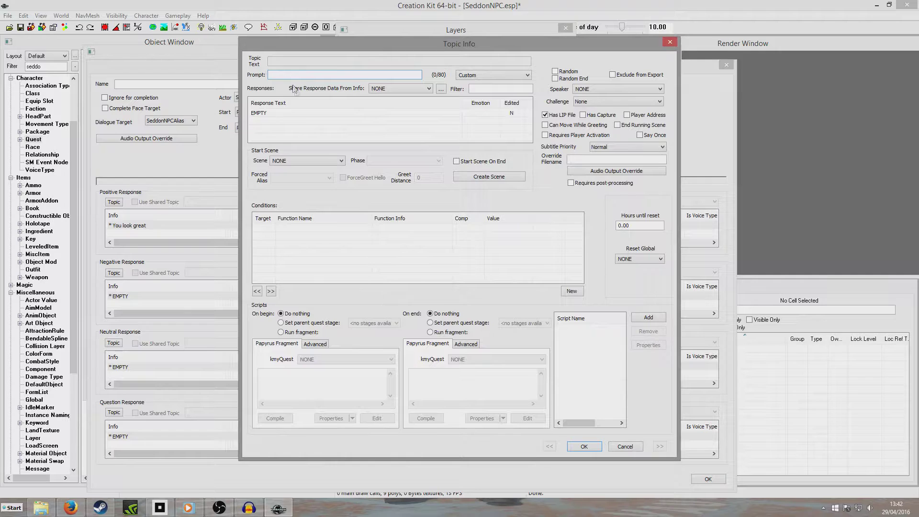
pyautogui.click(290, 74)
pyautogui.write("You're pretty ugly")
pyautogui.doubleClick(371, 114)
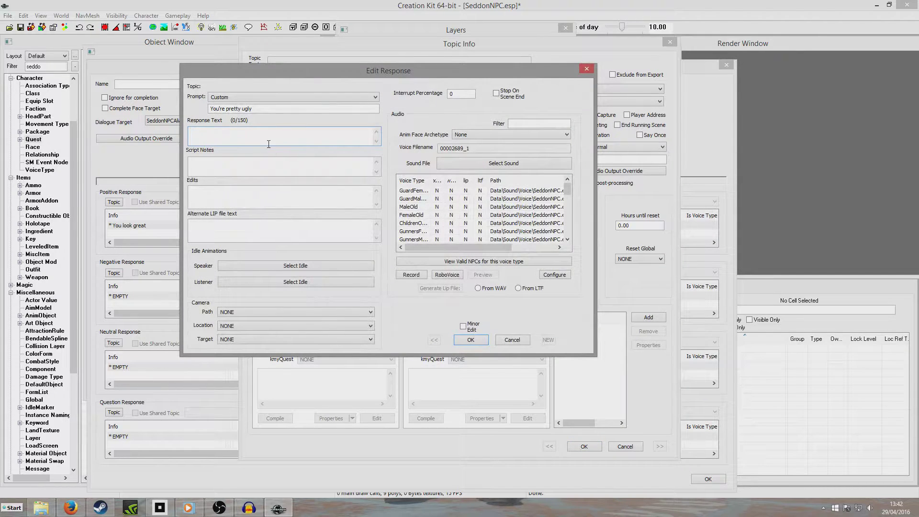
pyautogui.write("You're pretty ugly")
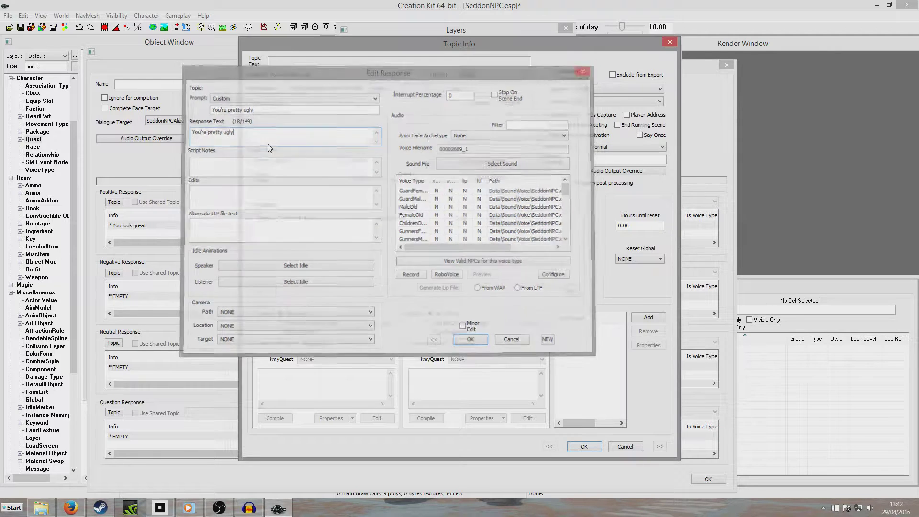
pyautogui.press('Return')
pyautogui.click(591, 445)
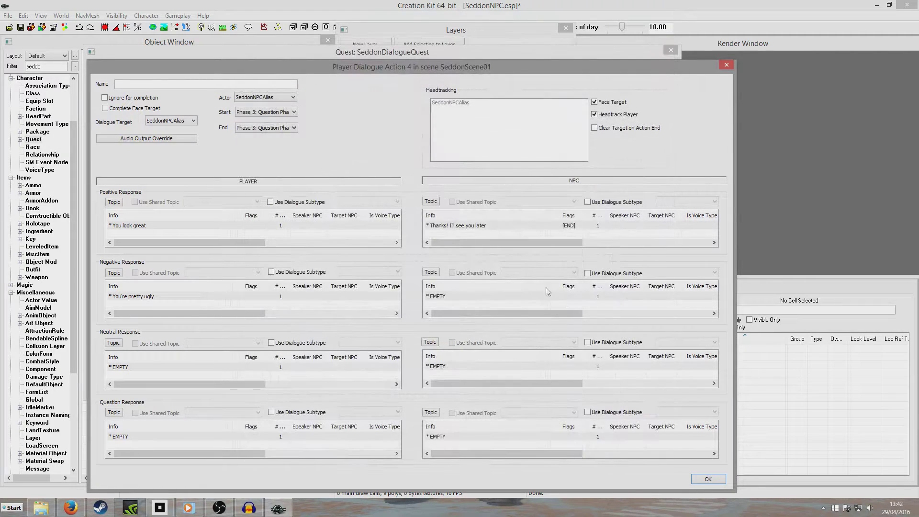
# - Make the NPC's negative reply 'That was pretty harsh. Get out of here' and end the running scene
pyautogui.doubleClick(487, 302)
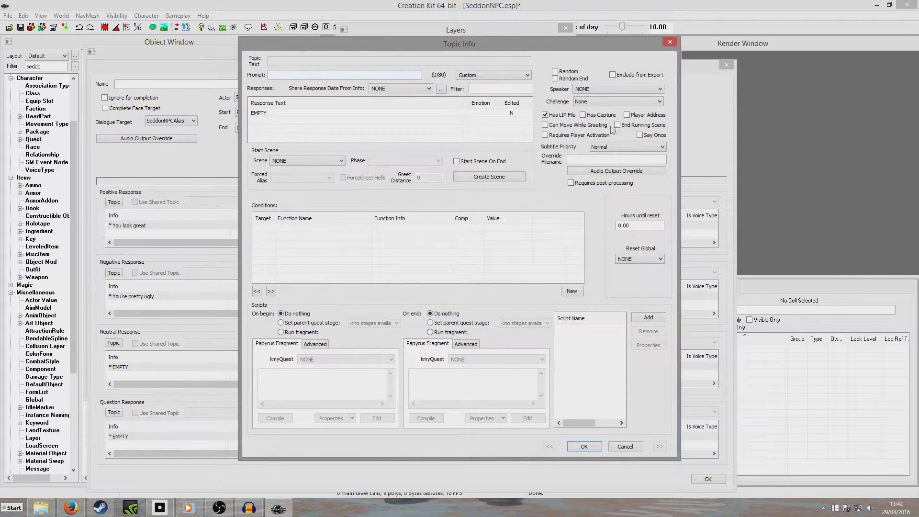
pyautogui.click(617, 125)
pyautogui.doubleClick(271, 115)
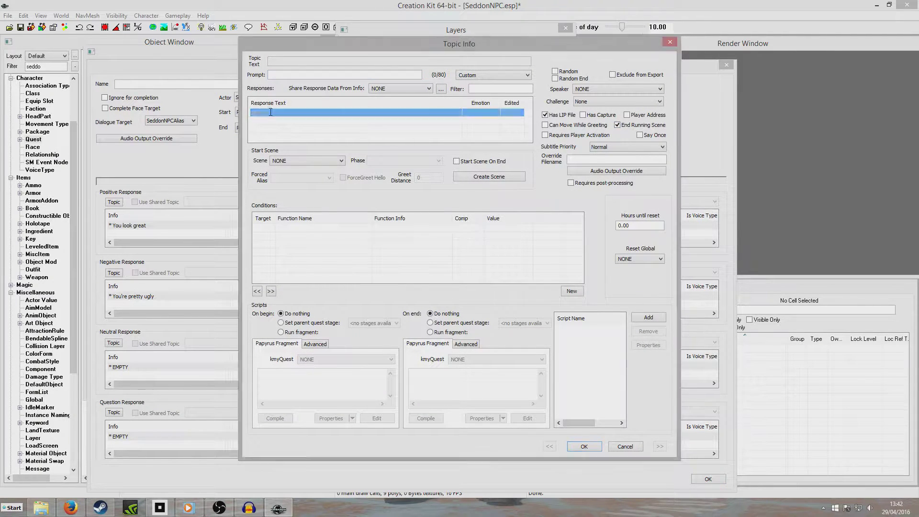
pyautogui.write('Tha')
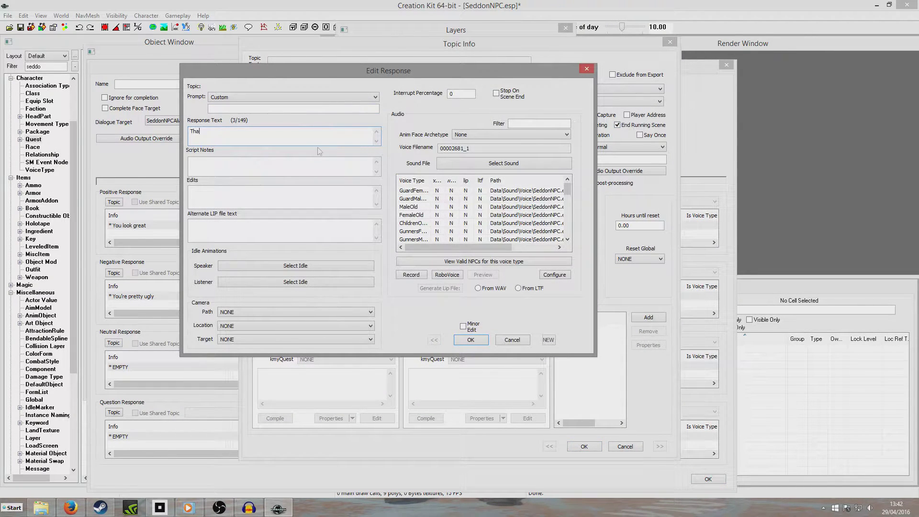
pyautogui.write('t was pretty harst')
pyautogui.press('BackSpace')
pyautogui.write('h. Get out of here')
pyautogui.click(483, 343)
# - Set the player's neutral prompt and response to 'You look all right'
pyautogui.click(593, 449)
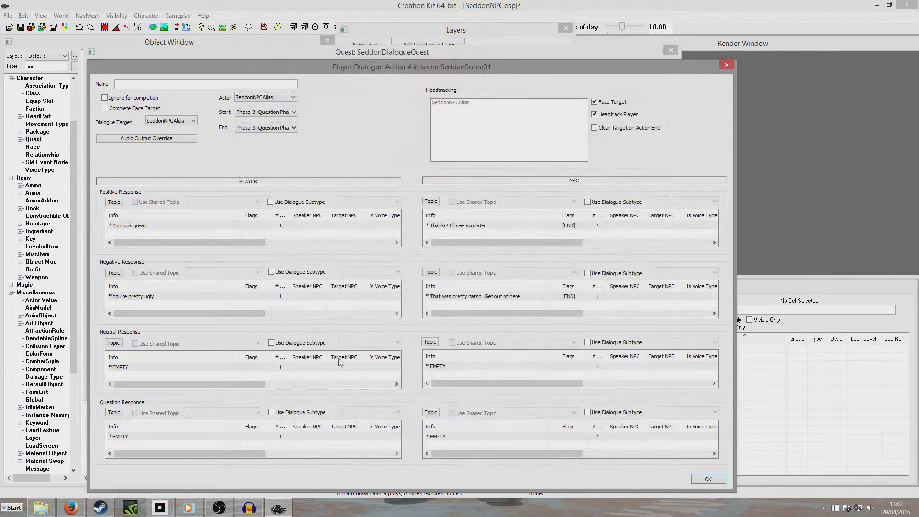
pyautogui.doubleClick(183, 367)
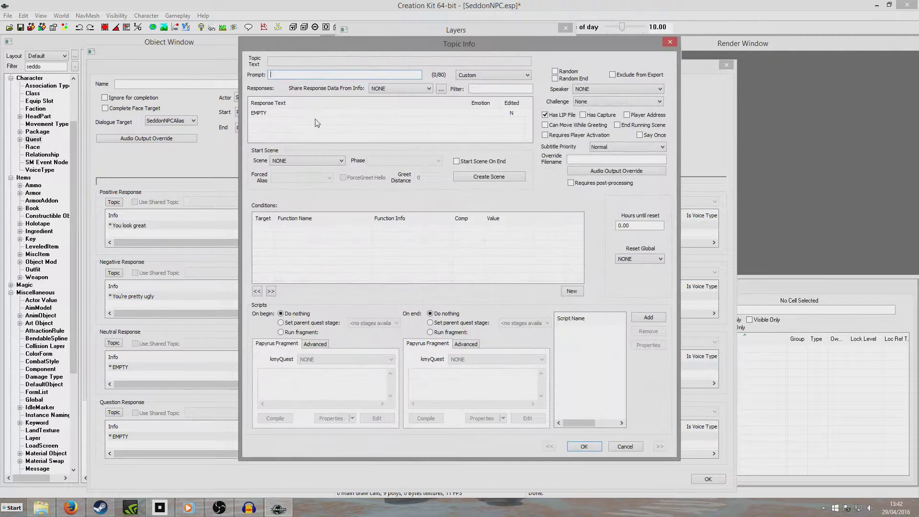
pyautogui.write('You look all right')
pyautogui.doubleClick(278, 113)
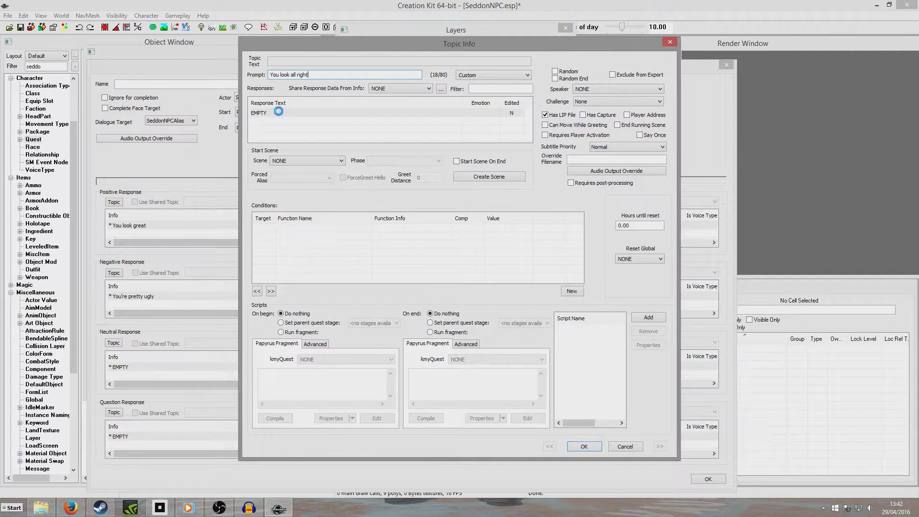
pyautogui.write('You ')
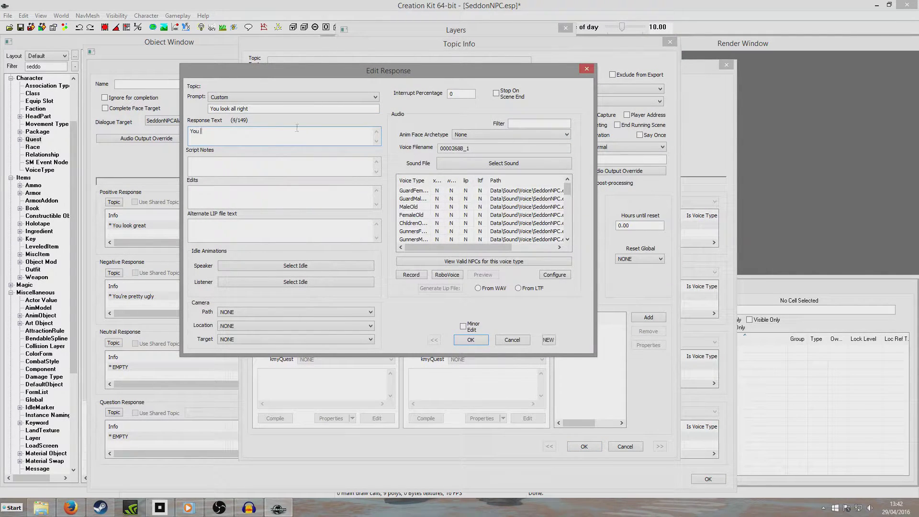
pyautogui.write('look all right')
pyautogui.click(471, 341)
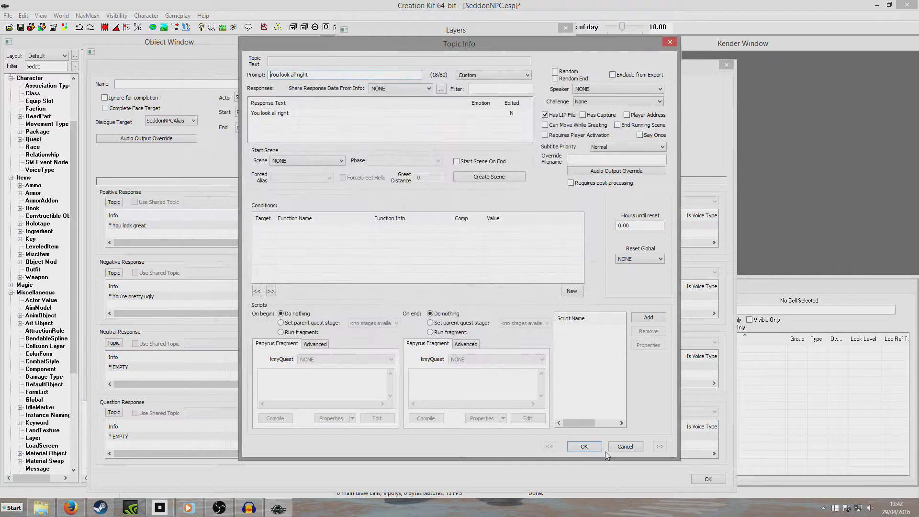
pyautogui.click(590, 447)
# - Set the NPC's neutral reply to 'Ok. Thanks, I guess. See you later'
pyautogui.doubleClick(434, 367)
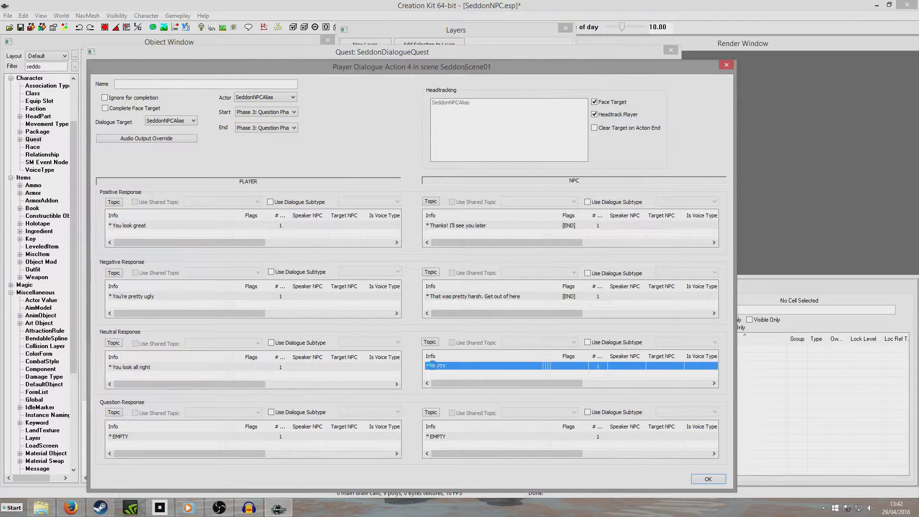
pyautogui.doubleClick(288, 112)
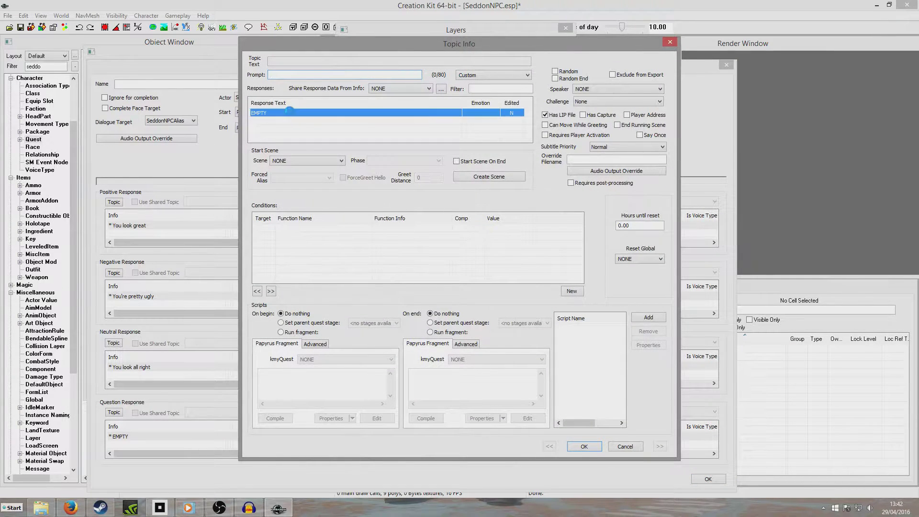
pyautogui.write('Ok. ')
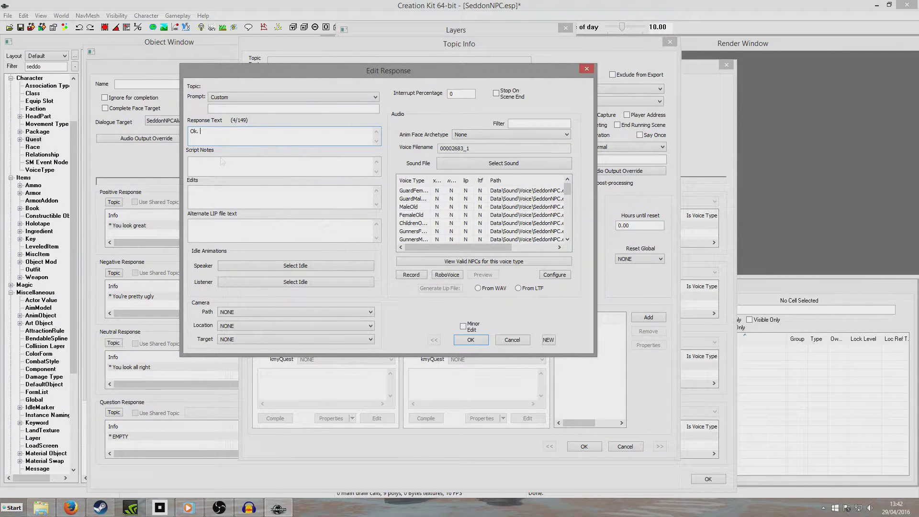
pyautogui.write('Thanks,')
pyautogui.press('BackSpace')
pyautogui.press('BackSpace')
pyautogui.press('BackSpace')
pyautogui.press('BackSpace')
pyautogui.write('I guess. See you later')
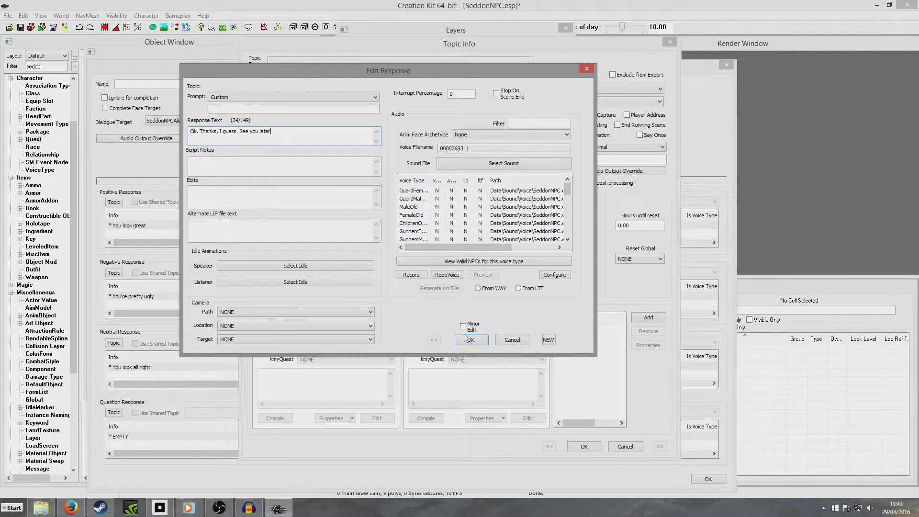
pyautogui.click(481, 341)
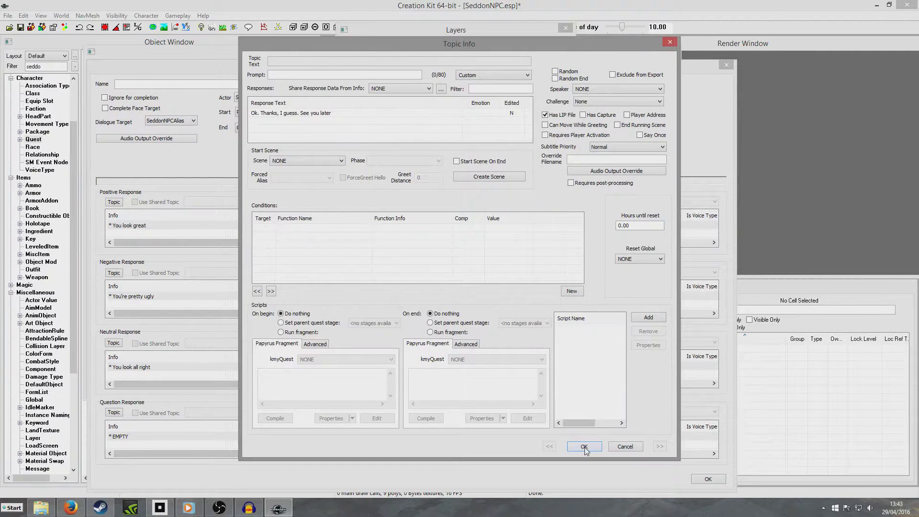
pyautogui.click(585, 446)
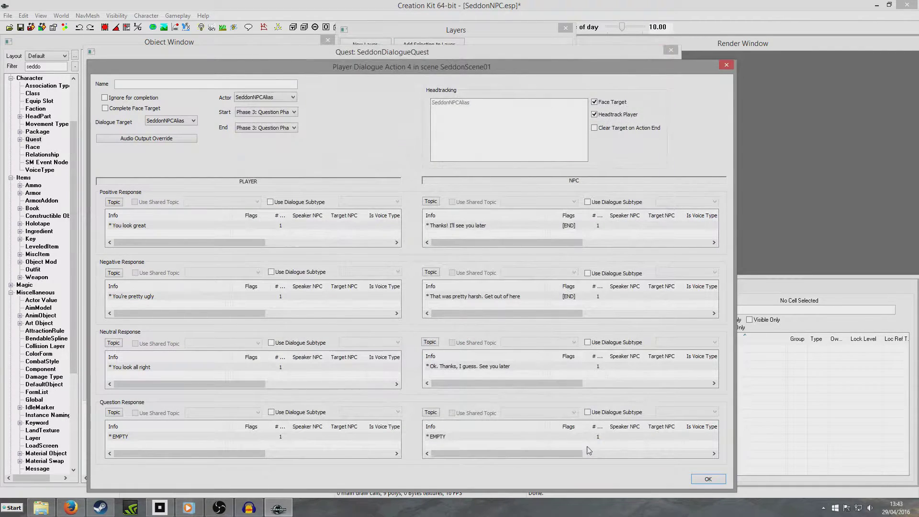
# - Enter 'How would you rate your looks from 1-10?' as both question prompt and response
pyautogui.doubleClick(179, 439)
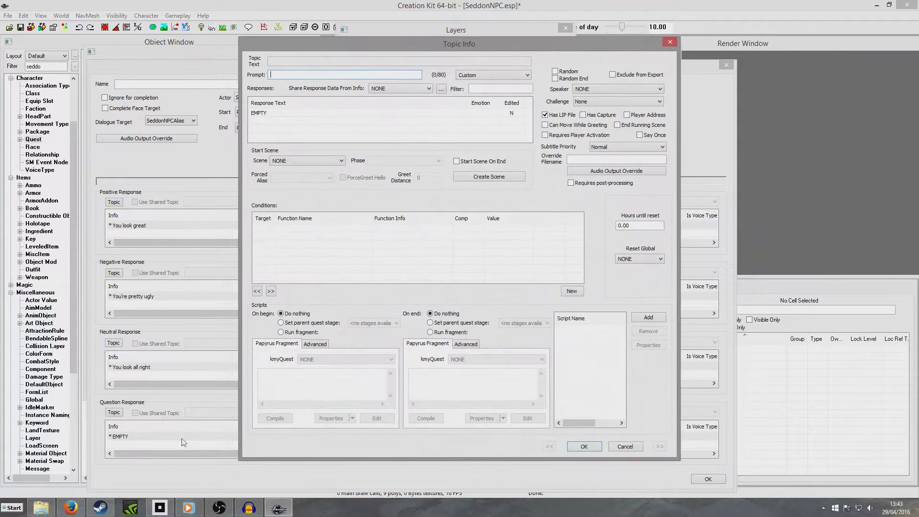
pyautogui.write('How would you rate your looks from 1-10')
pyautogui.doubleClick(287, 114)
pyautogui.write('How would you rate')
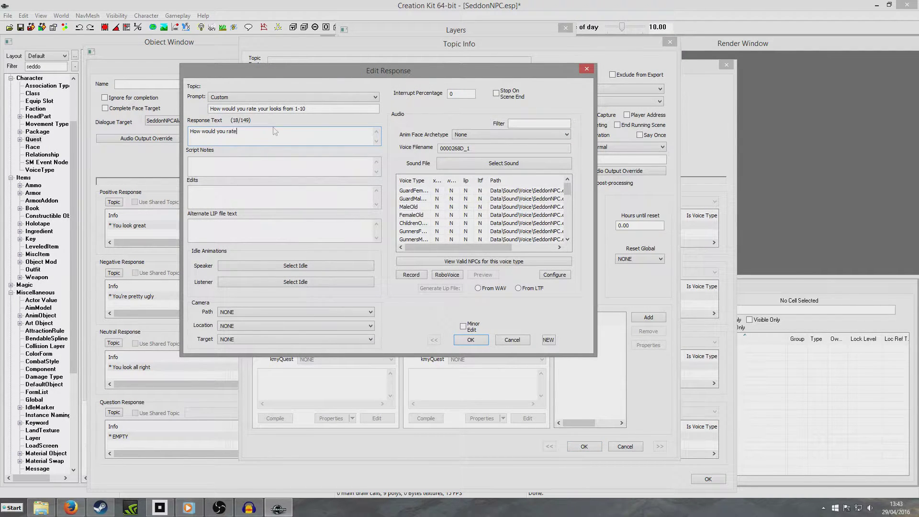
pyautogui.write(' your looks from 1-10?')
pyautogui.click(332, 108)
pyautogui.click(480, 342)
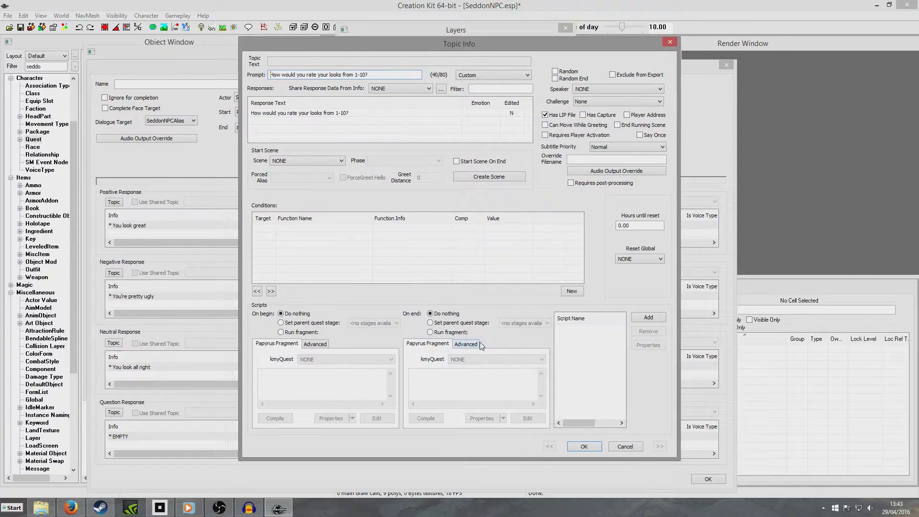
pyautogui.click(584, 449)
pyautogui.click(495, 436)
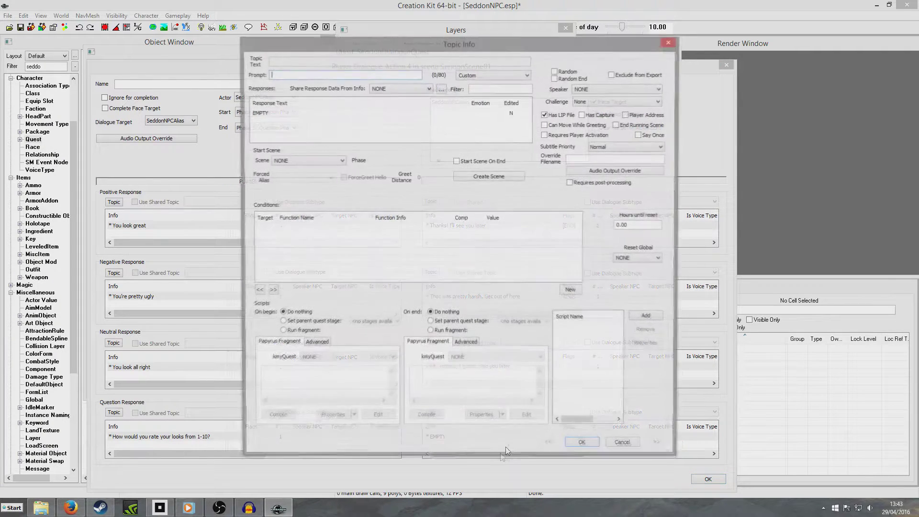
# - Enter the NPC reply "I'd say I'm about a 7. Now tell me what you think"
pyautogui.doubleClick(495, 436)
pyautogui.doubleClick(282, 118)
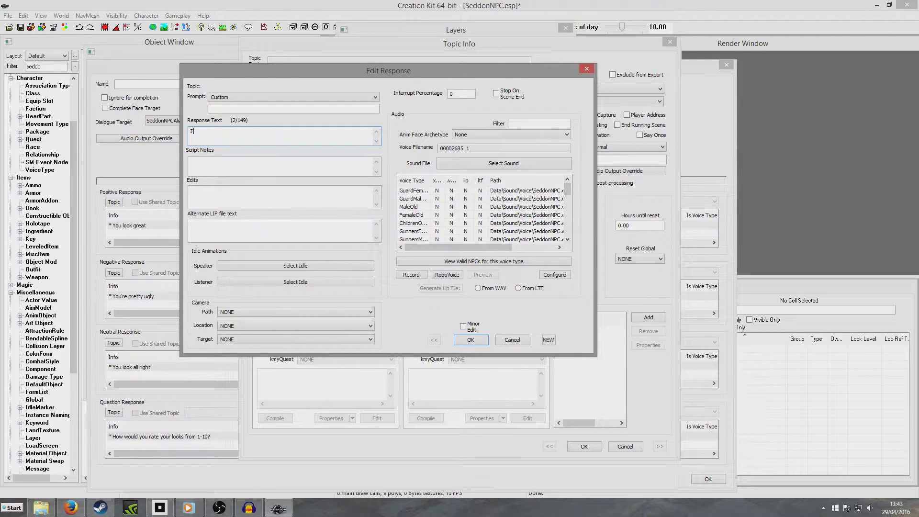
pyautogui.write("I'd say I'm about a 7. Now tell me wha")
pyautogui.write('t you think')
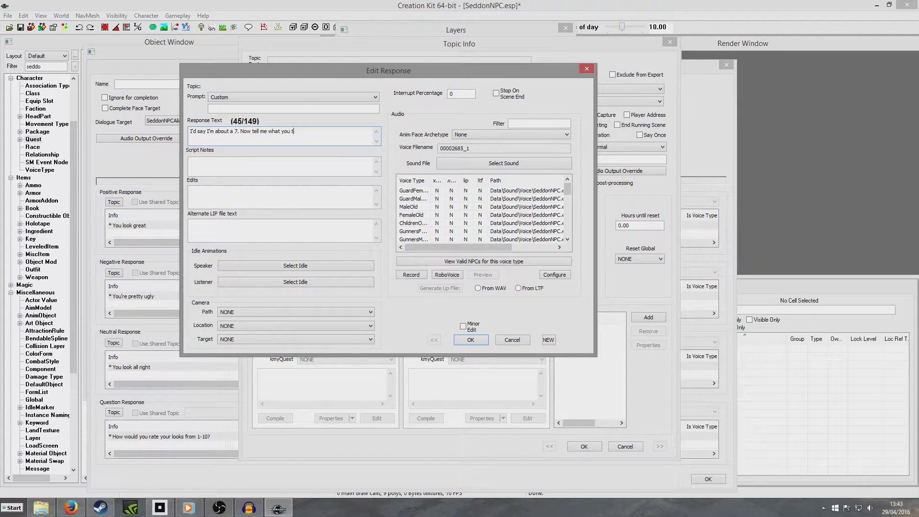
pyautogui.click(471, 340)
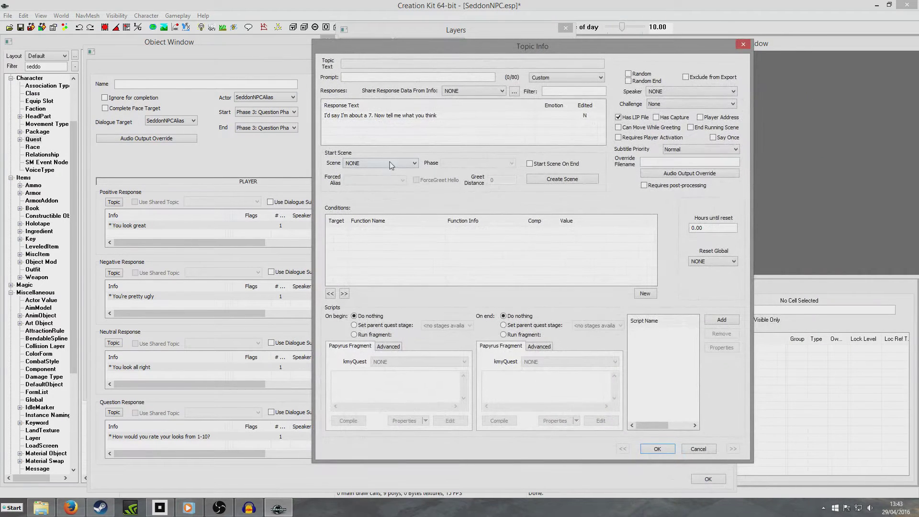
# - Make the reply start SeddonScene01 at SeddonPhase01 and confirm all the dialogs
pyautogui.click(390, 164)
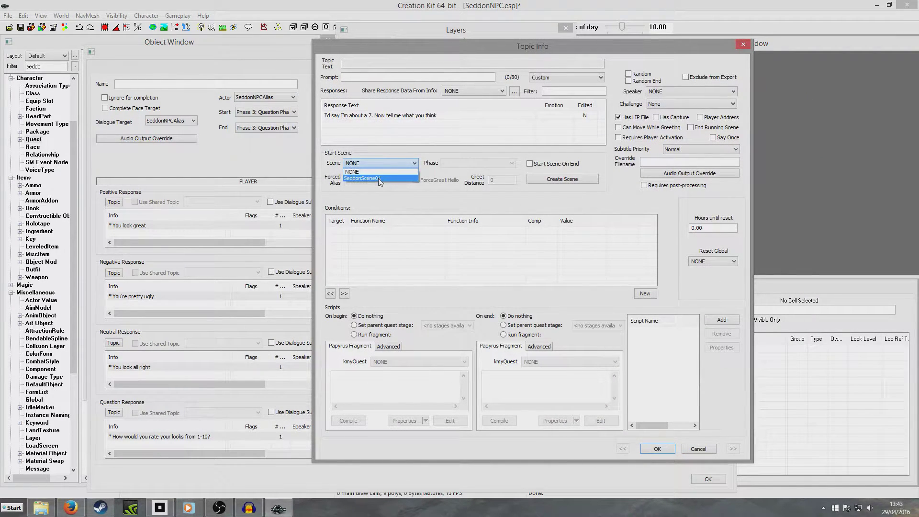
pyautogui.click(378, 178)
pyautogui.click(449, 164)
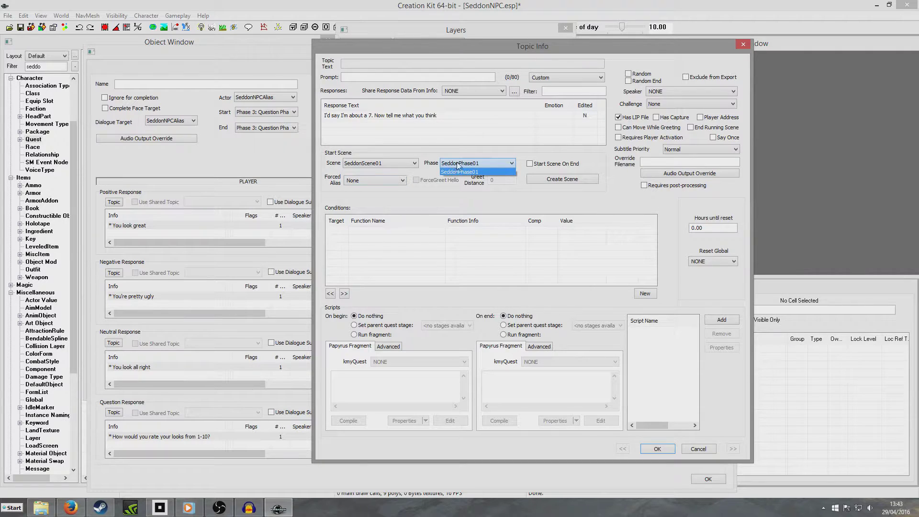
pyautogui.click(458, 163)
pyautogui.click(476, 163)
pyautogui.click(479, 174)
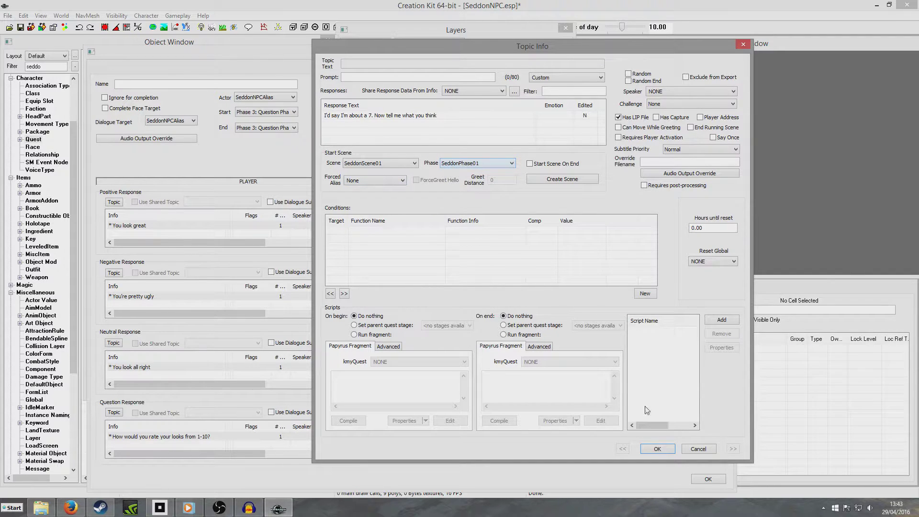
pyautogui.click(658, 448)
pyautogui.click(707, 479)
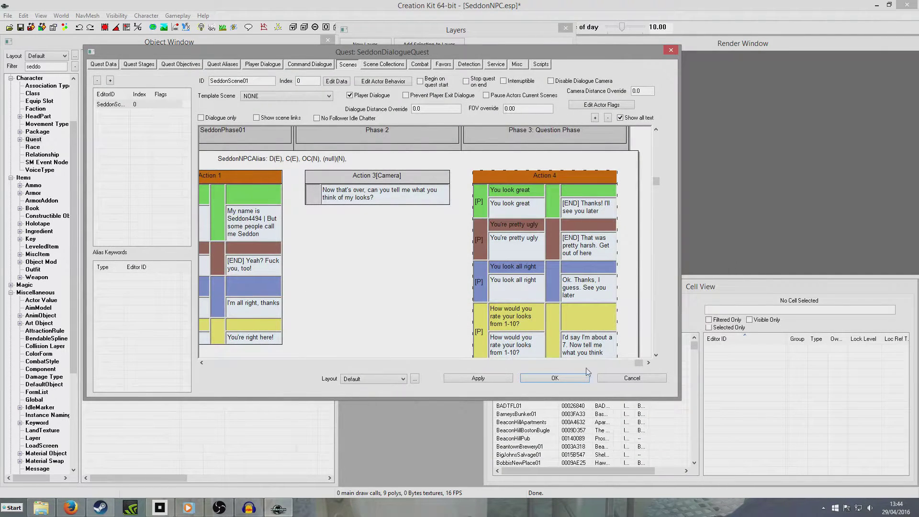
# - Reopen SeddonDialogueQuest and bring up the Action 4 dialogue settings
pyautogui.click(558, 381)
pyautogui.doubleClick(144, 67)
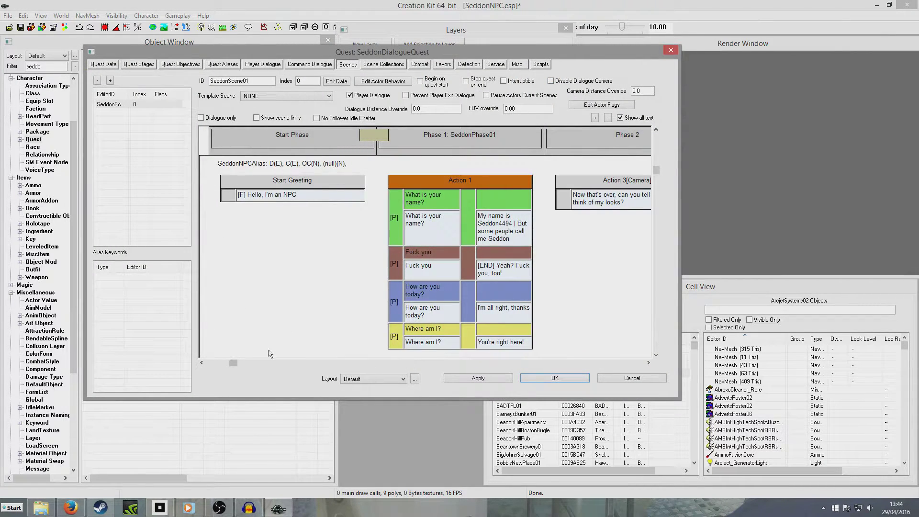
pyautogui.moveTo(235, 364); pyautogui.dragTo(569, 364)
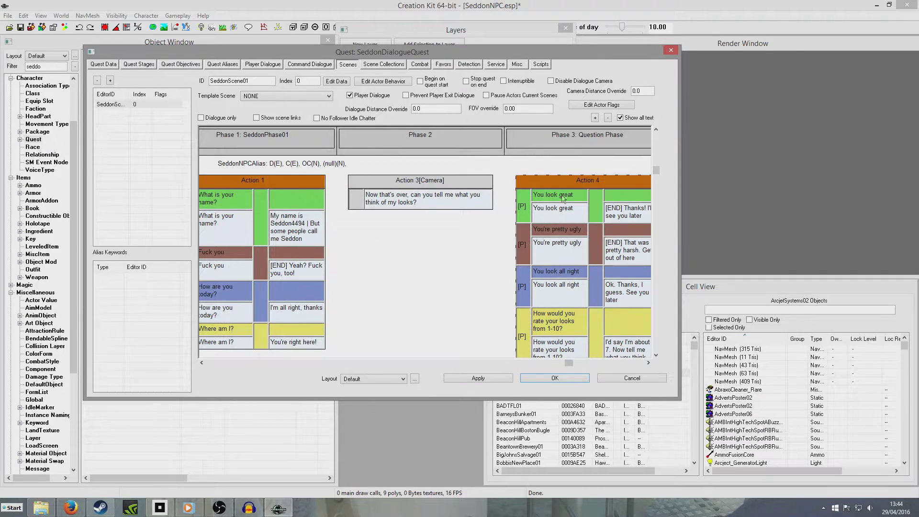
pyautogui.doubleClick(571, 181)
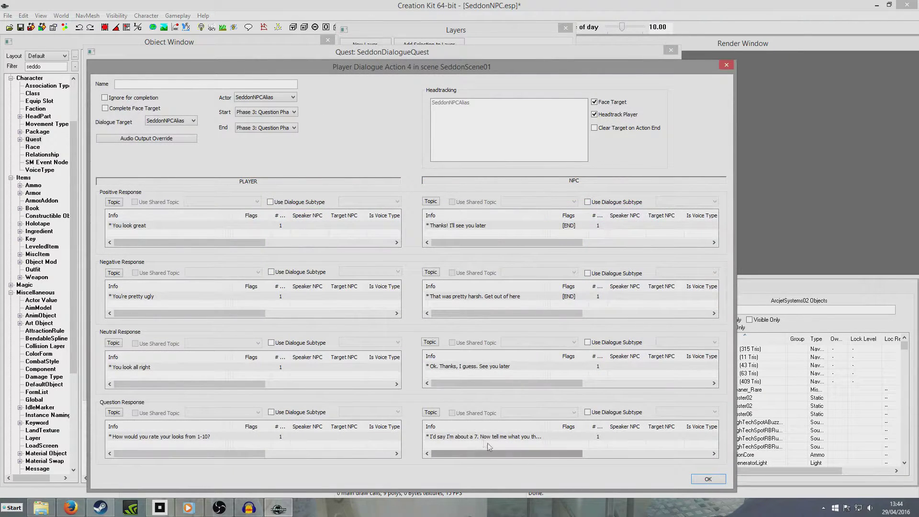
# - Verify the rating reply still loops to SeddonPhase01, then close Action 4
pyautogui.click(471, 437)
pyautogui.doubleClick(471, 437)
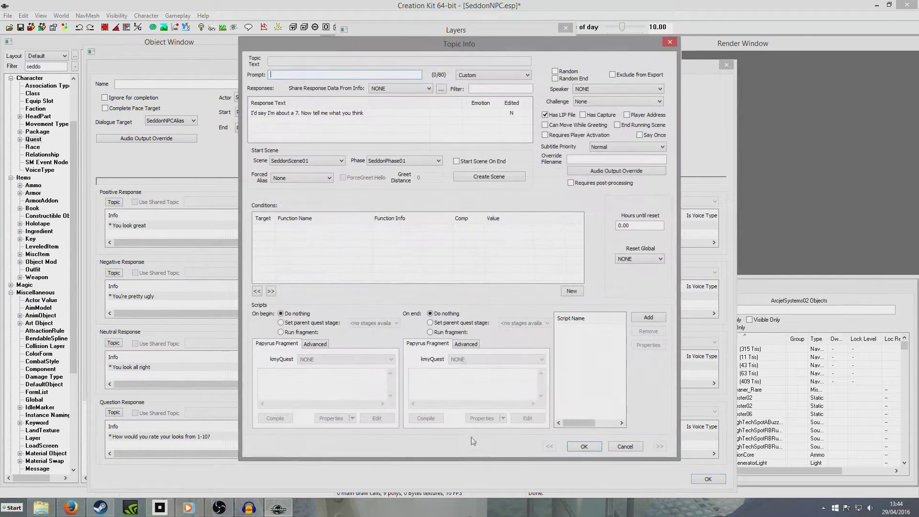
pyautogui.click(391, 162)
pyautogui.click(388, 169)
pyautogui.click(588, 446)
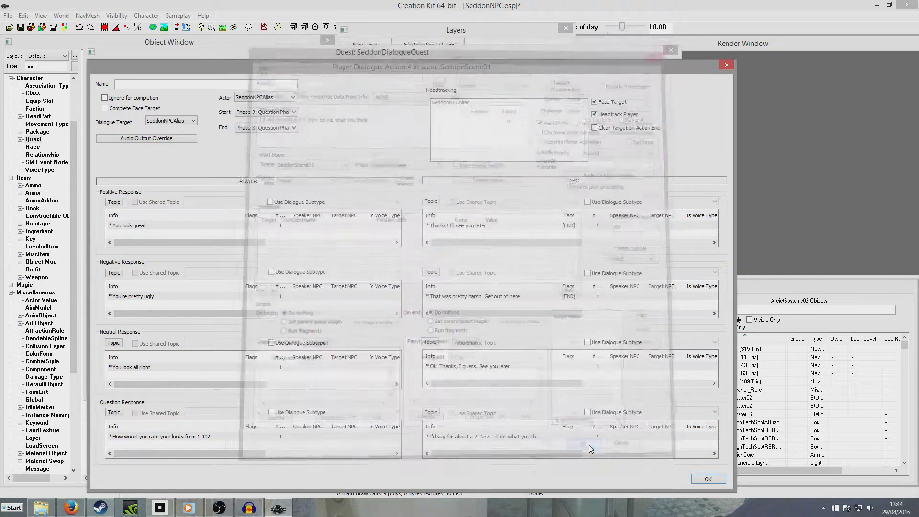
pyautogui.click(705, 480)
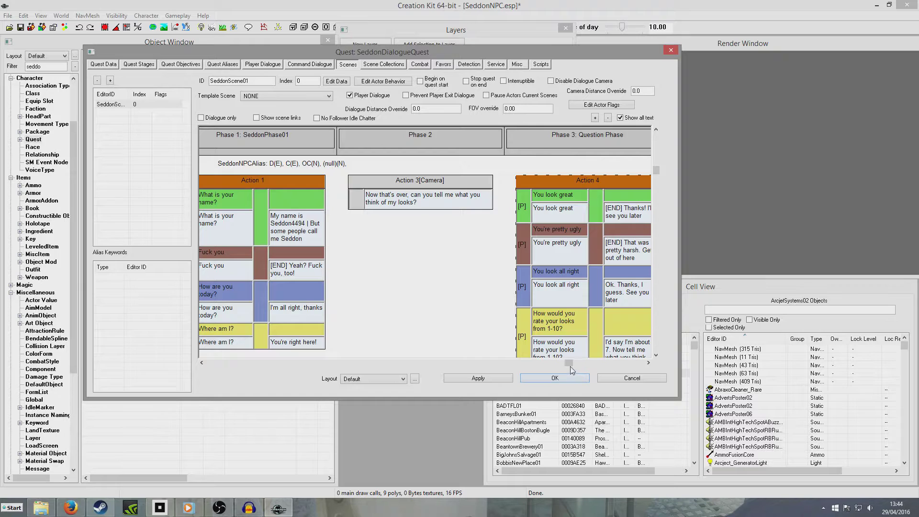
# - Set the "Ok. Thanks, I guess. See you later" reply to end the running scene
pyautogui.moveTo(571, 367); pyautogui.dragTo(634, 363)
pyautogui.doubleClick(602, 295)
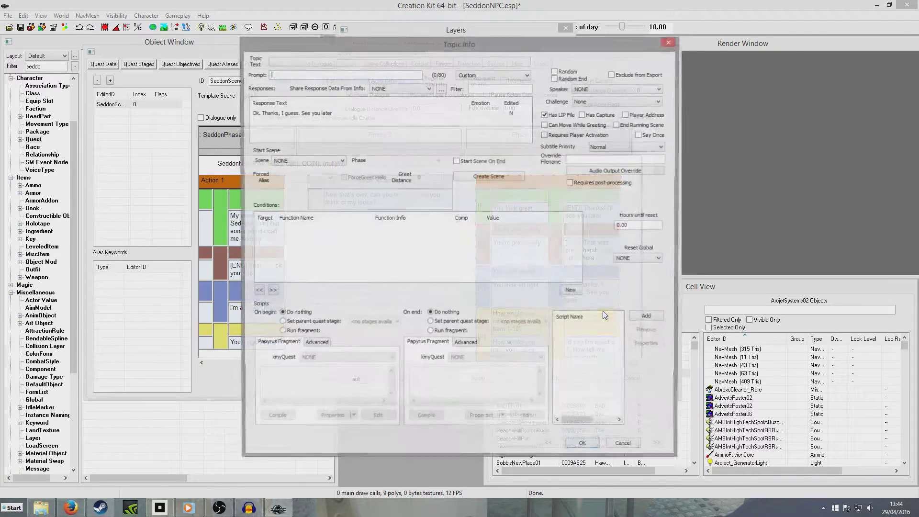
pyautogui.click(585, 446)
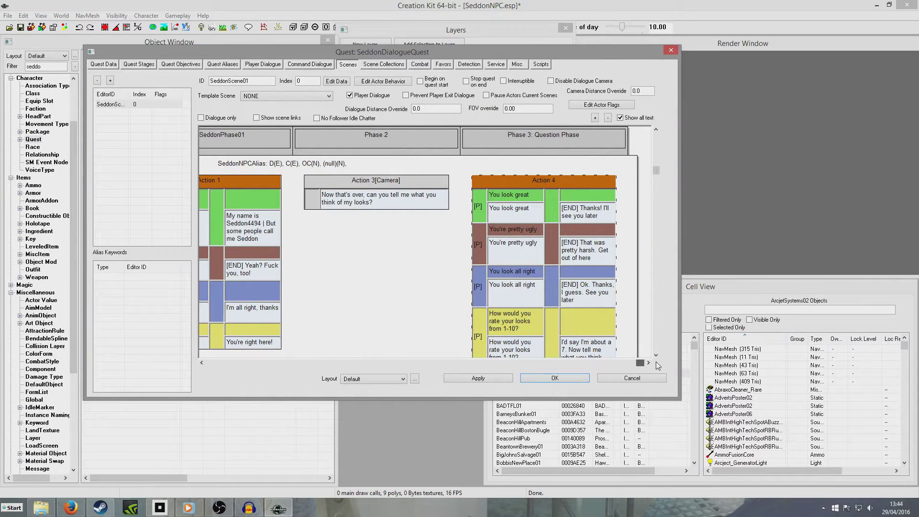
pyautogui.moveTo(635, 364)
pyautogui.mouseDown()
pyautogui.moveTo(301, 340)
pyautogui.moveTo(642, 363)
pyautogui.mouseUp()
# - Scroll back to Action 1 and open its Player Dialogue Action with the "How are you today?" pairs
pyautogui.moveTo(656, 170); pyautogui.dragTo(656, 278)
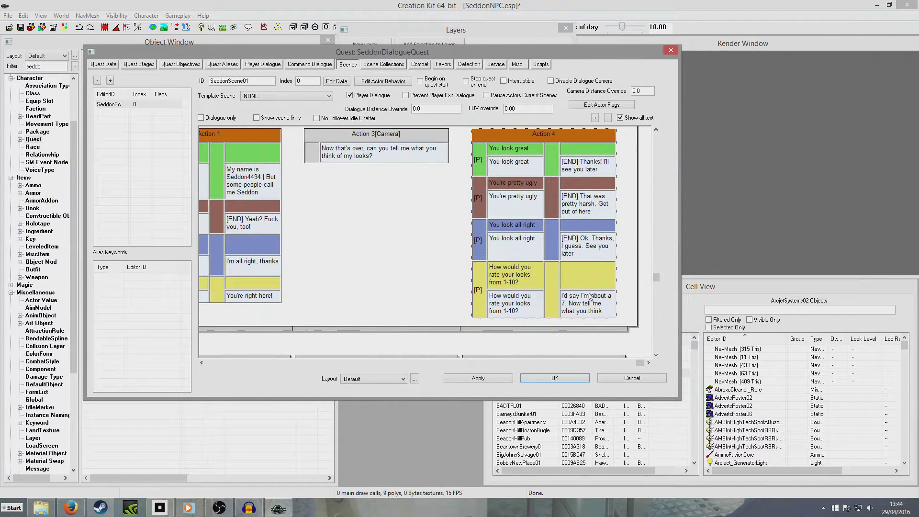
pyautogui.click(609, 356)
pyautogui.moveTo(643, 364); pyautogui.dragTo(374, 364)
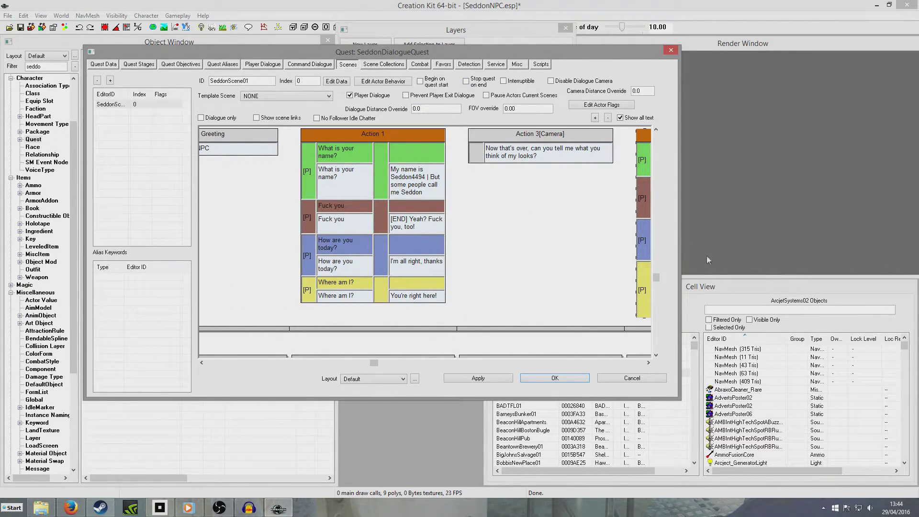
pyautogui.moveTo(656, 279); pyautogui.dragTo(665, 206)
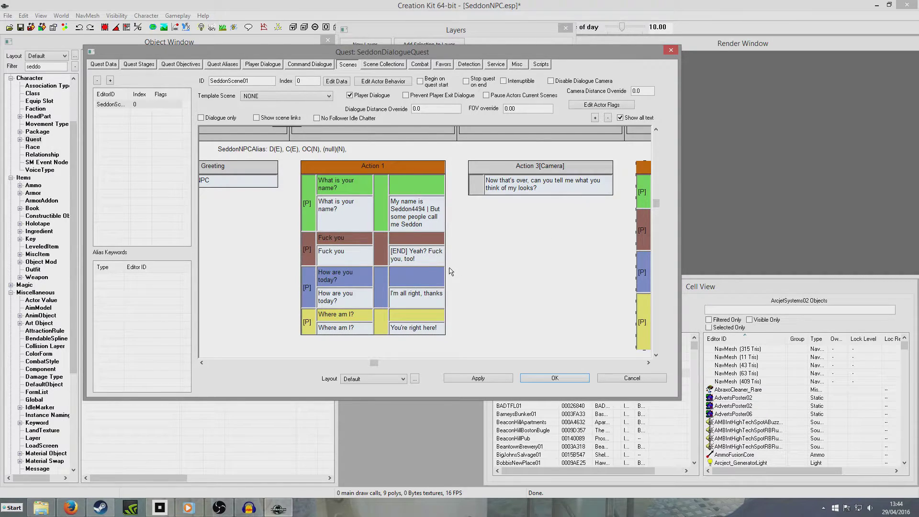
pyautogui.click(424, 304)
pyautogui.doubleClick(419, 302)
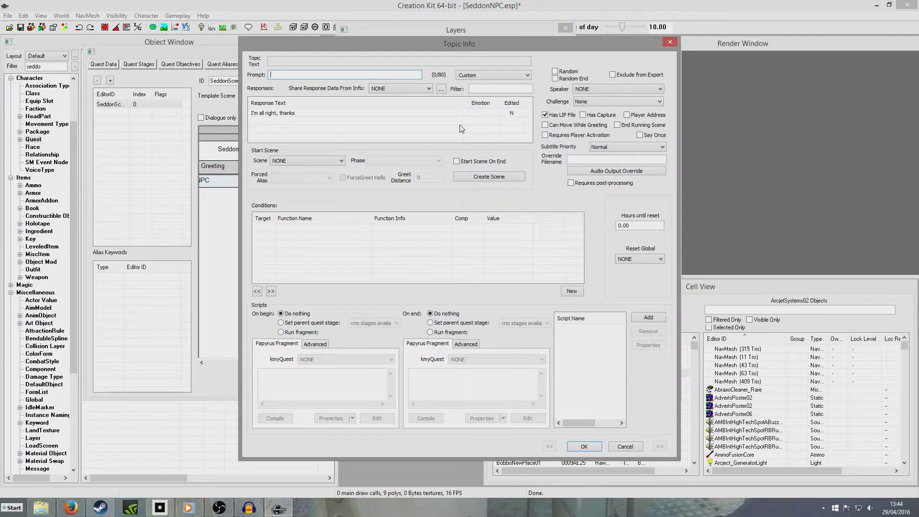
pyautogui.click(598, 449)
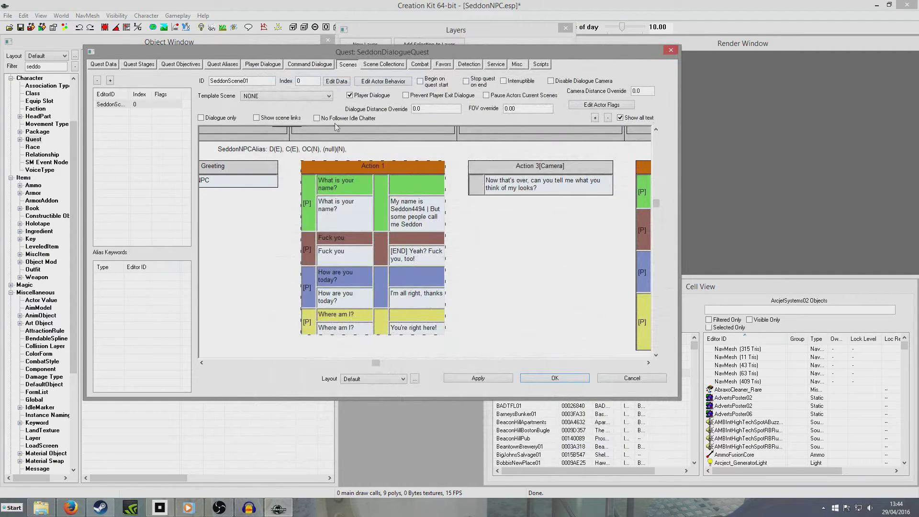
pyautogui.doubleClick(373, 168)
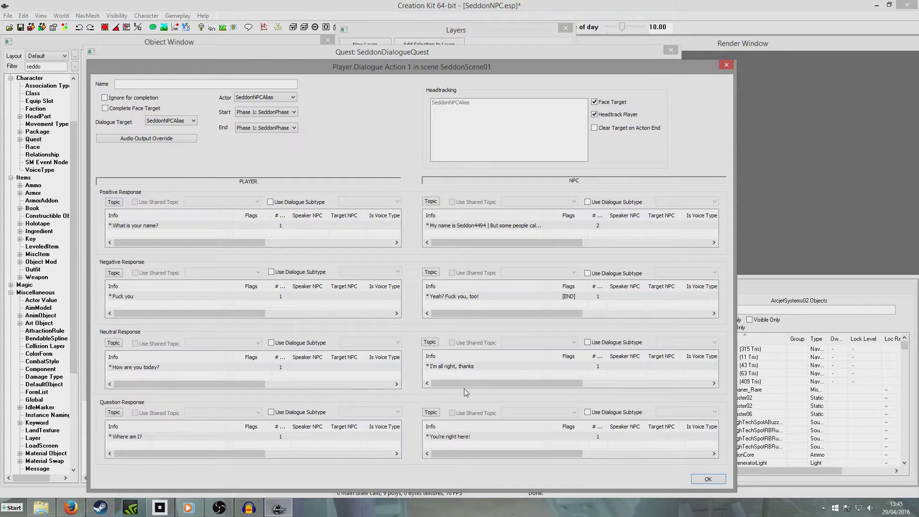
pyautogui.click(460, 367)
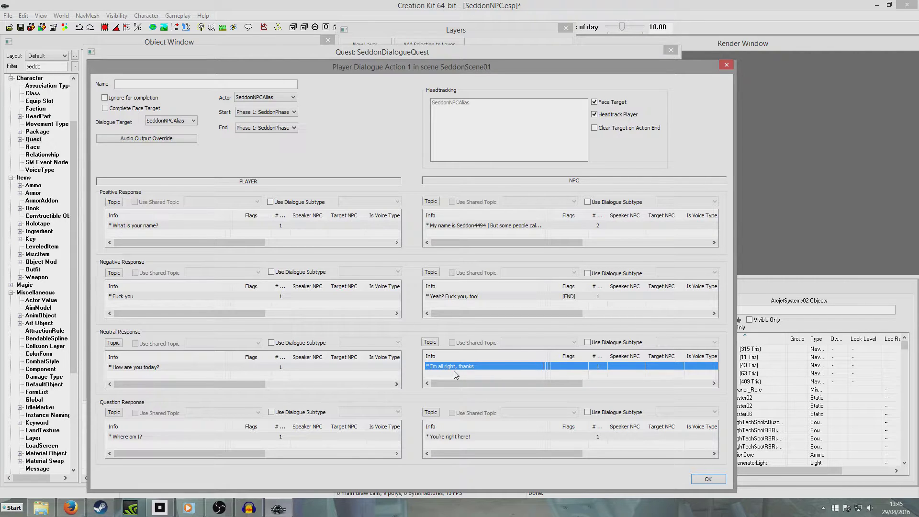
pyautogui.click(447, 374)
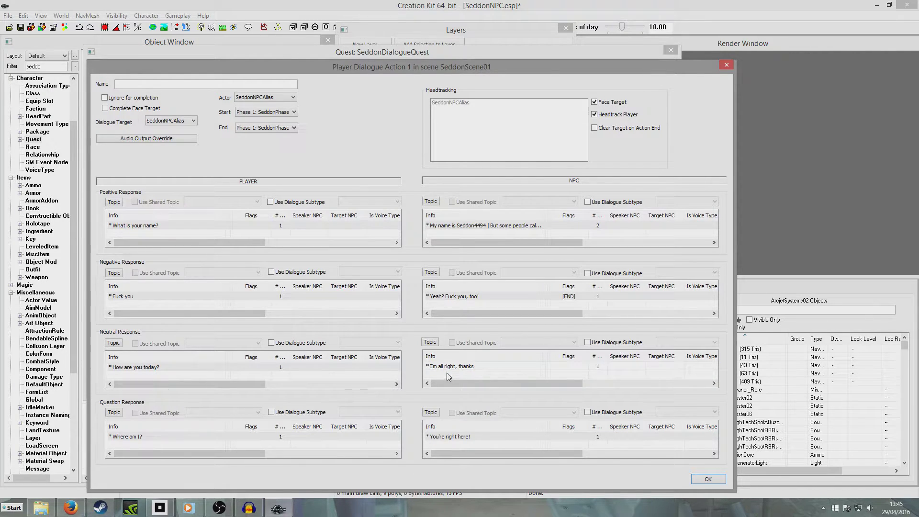
pyautogui.rightClick(446, 375)
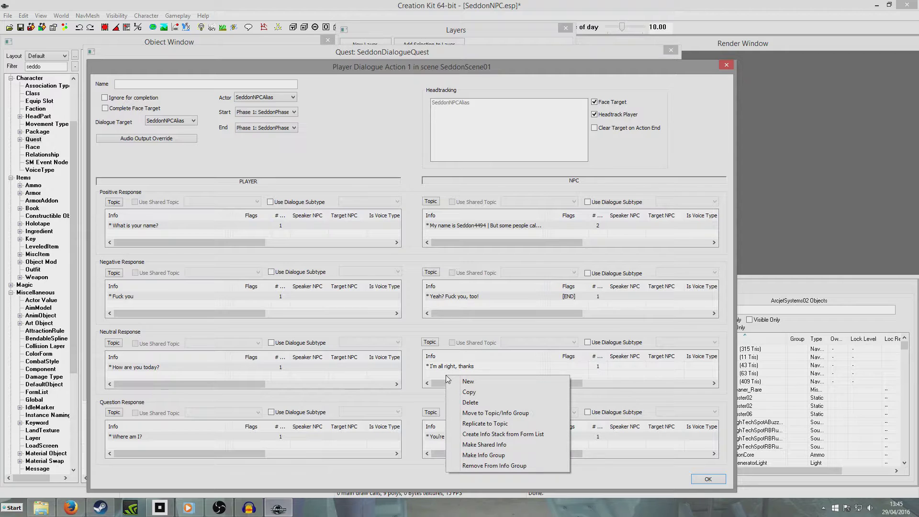
pyautogui.click(499, 456)
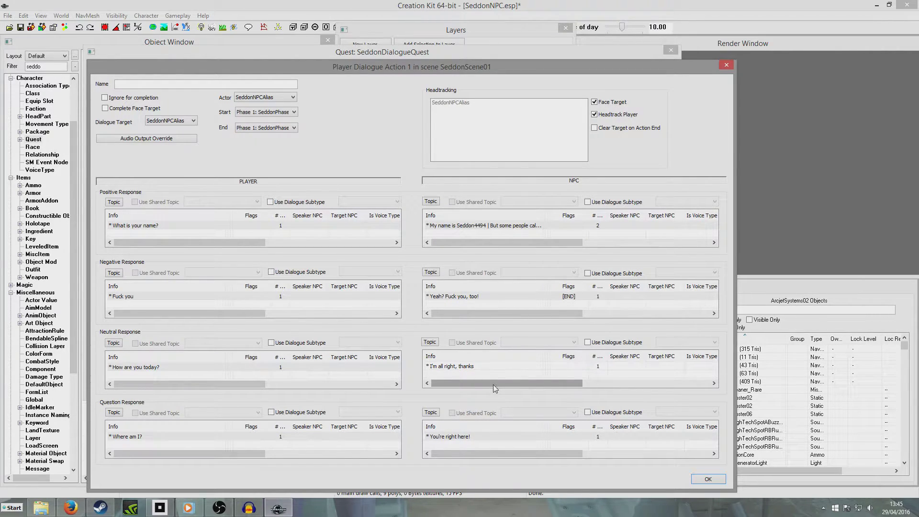
pyautogui.rightClick(460, 376)
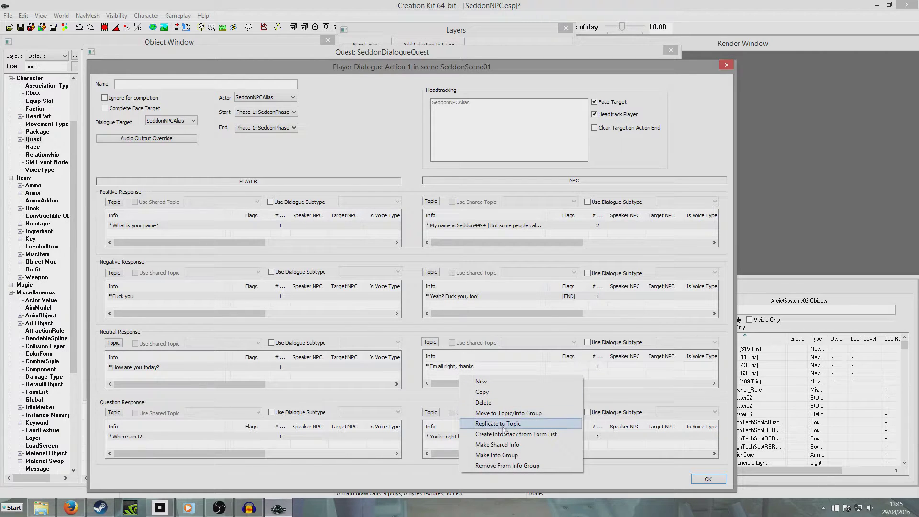
pyautogui.click(510, 459)
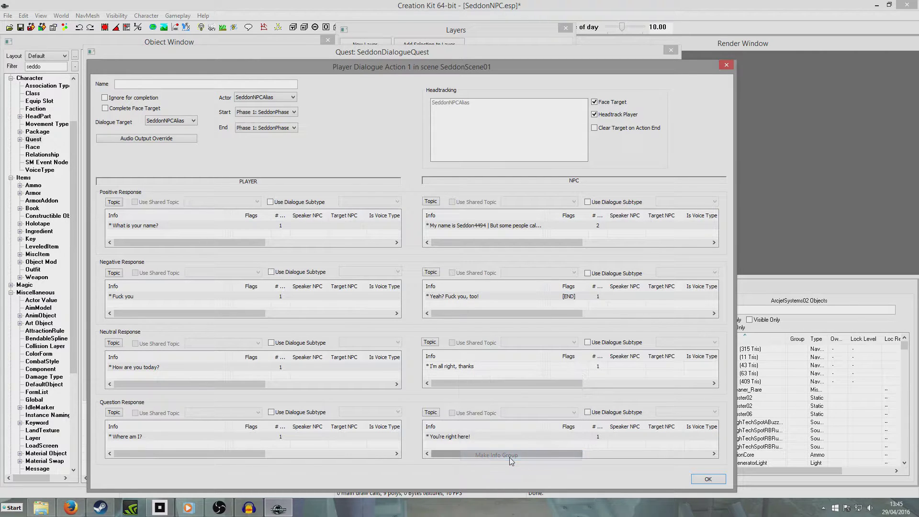
pyautogui.rightClick(462, 374)
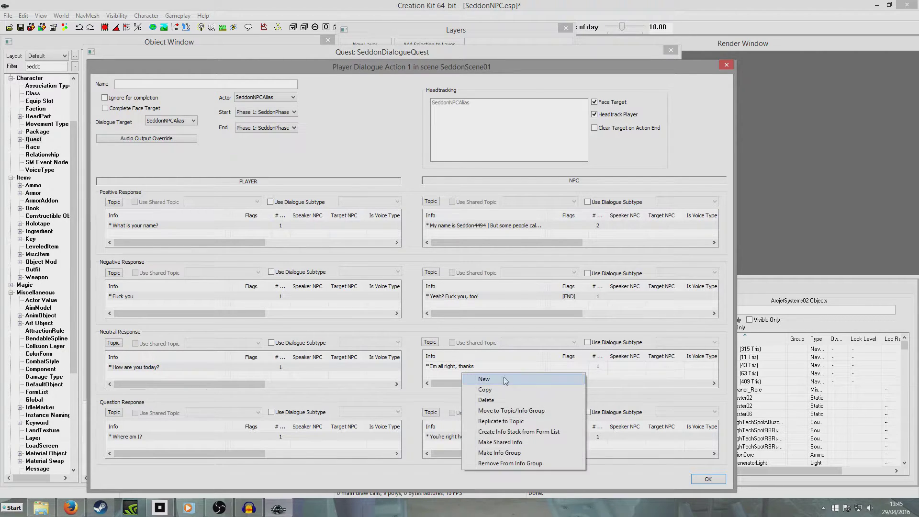
pyautogui.doubleClick(450, 367)
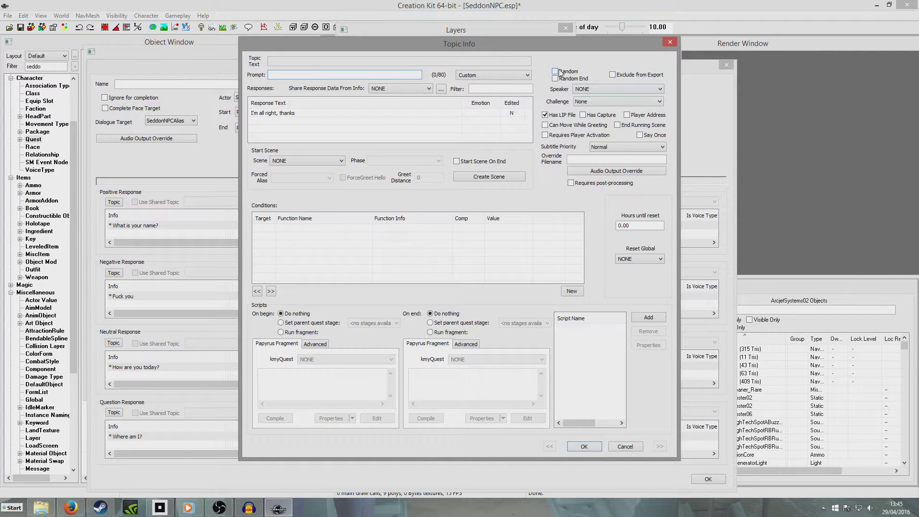
# - Make "I'm all right, thanks" random and add "I'm good, thanks" as another random reply
pyautogui.click(593, 447)
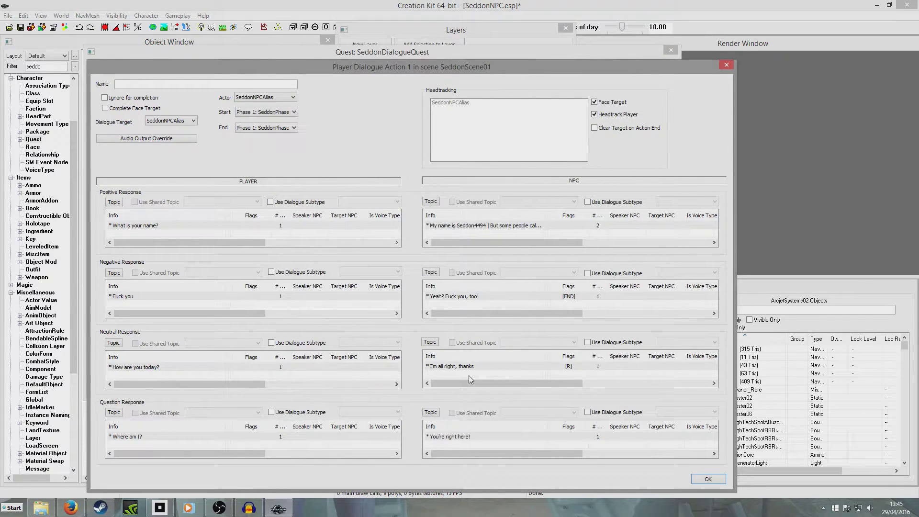
pyautogui.rightClick(471, 380)
pyautogui.click(488, 382)
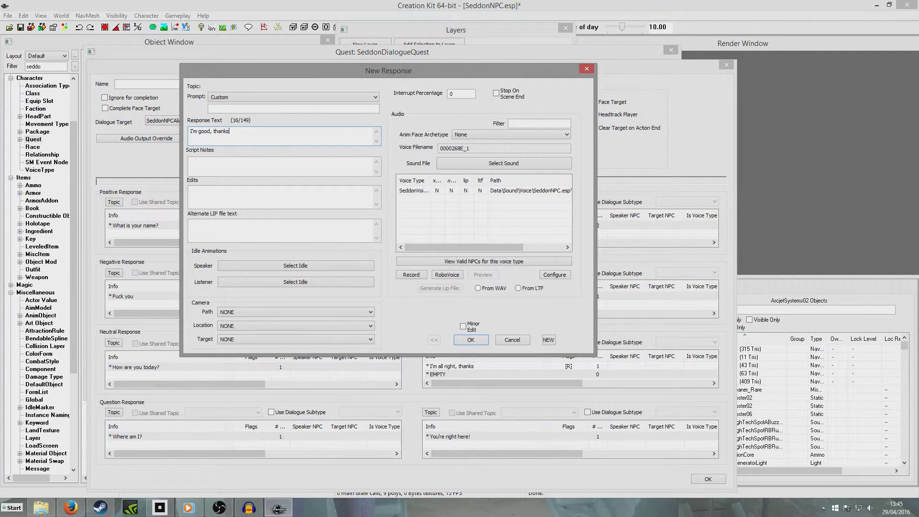
pyautogui.click(471, 339)
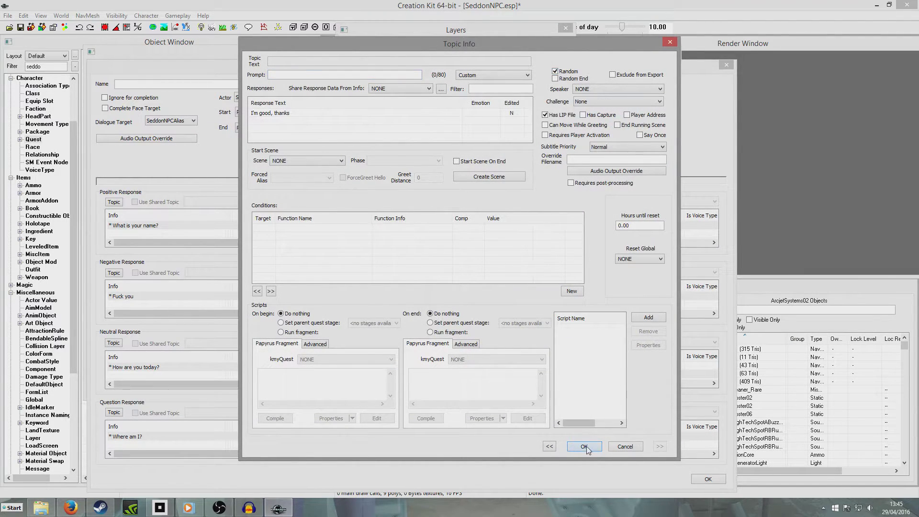
pyautogui.click(584, 447)
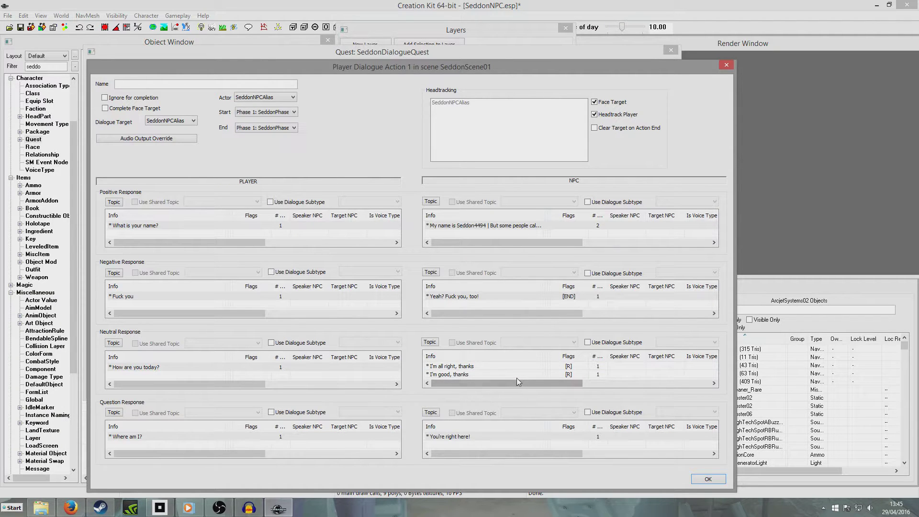
# - Add "I've been better" as the final neutral reply, marked Random End
pyautogui.rightClick(517, 379)
pyautogui.click(541, 385)
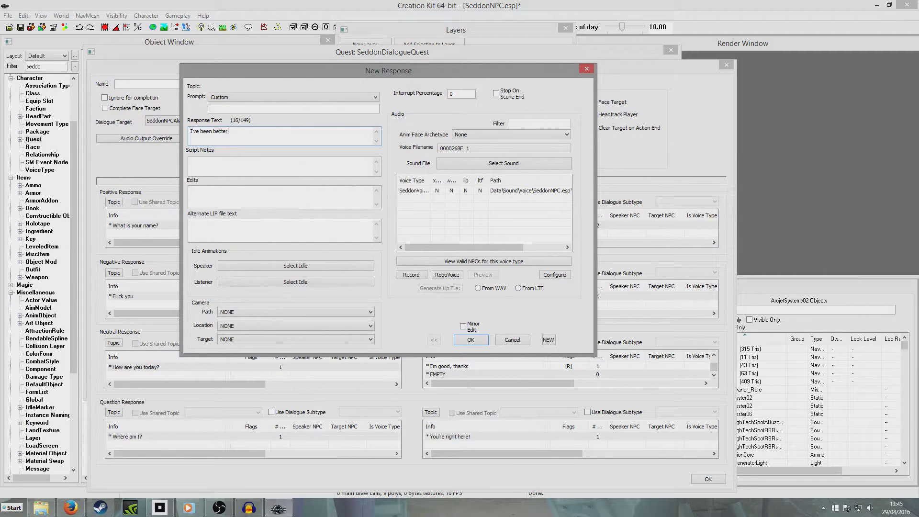
pyautogui.click(471, 340)
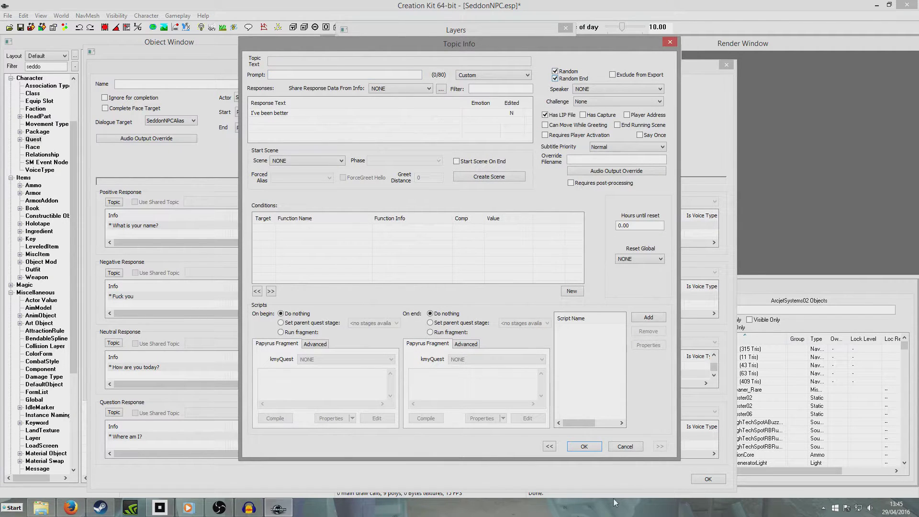
pyautogui.click(582, 448)
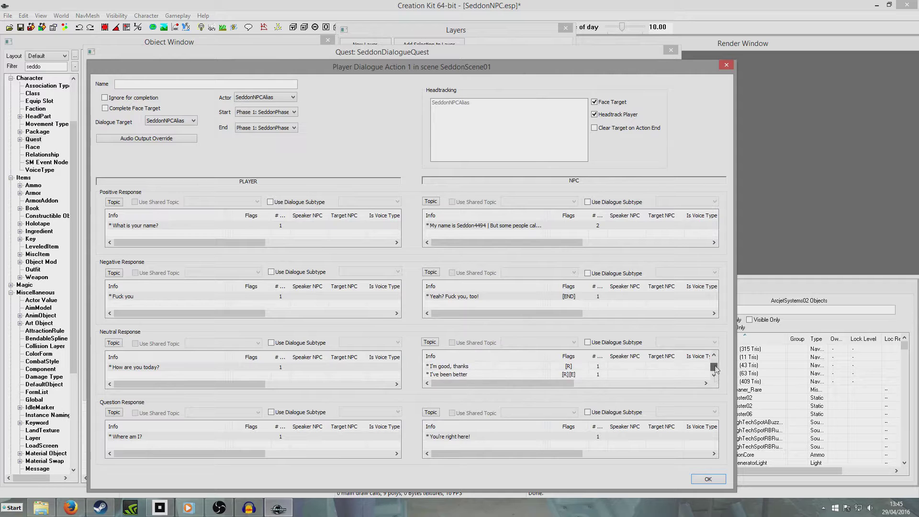
pyautogui.scroll(1, 717, 370)
pyautogui.scroll(-1, 717, 368)
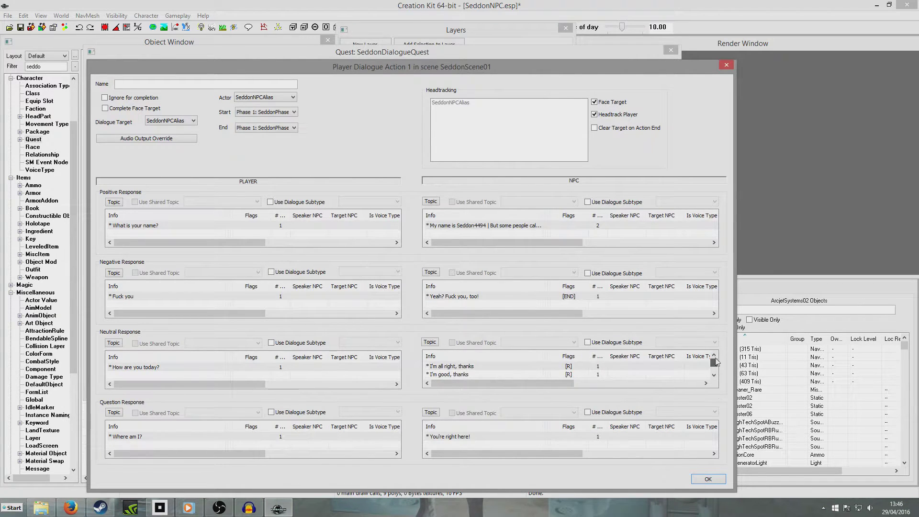
# - Confirm Player Dialogue Action 1, review the Scenes tab, and close SeddonDialogueQuest with OK
pyautogui.click(707, 479)
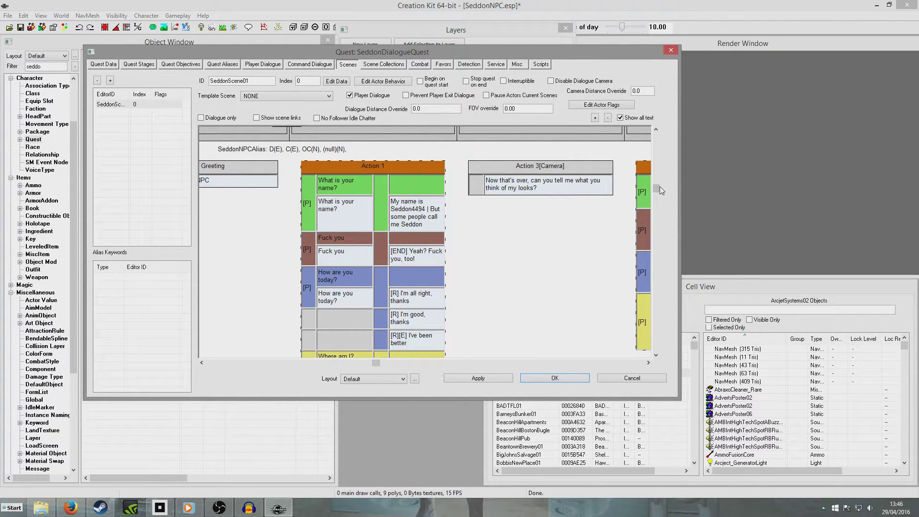
pyautogui.moveTo(656, 189); pyautogui.dragTo(669, 149)
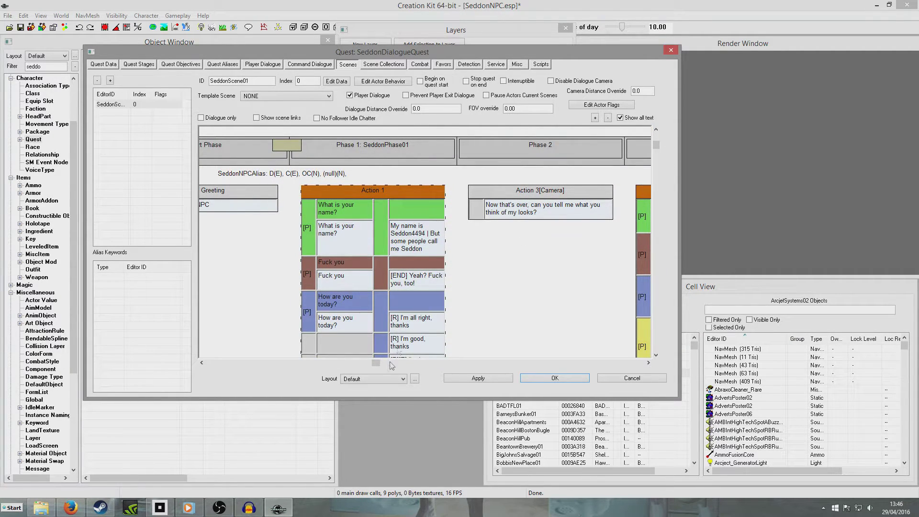
pyautogui.moveTo(376, 365); pyautogui.dragTo(220, 366)
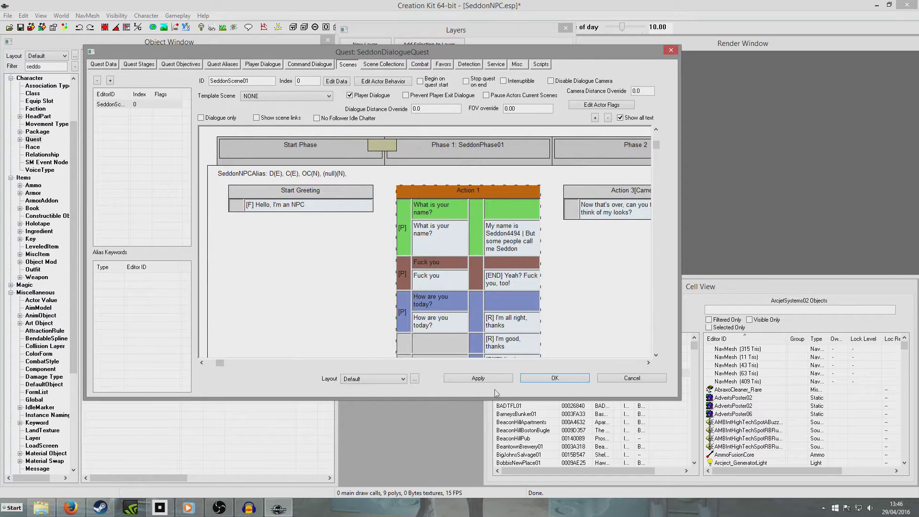
pyautogui.click(533, 379)
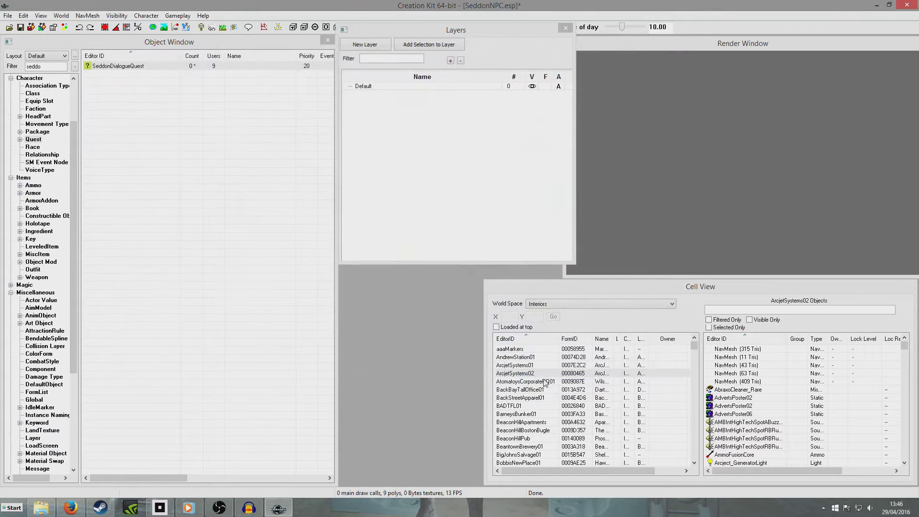
# - Save the plugin and make "I'm all right, thanks" restart SeddonScene01 at SeddonPhase01
pyautogui.click(21, 29)
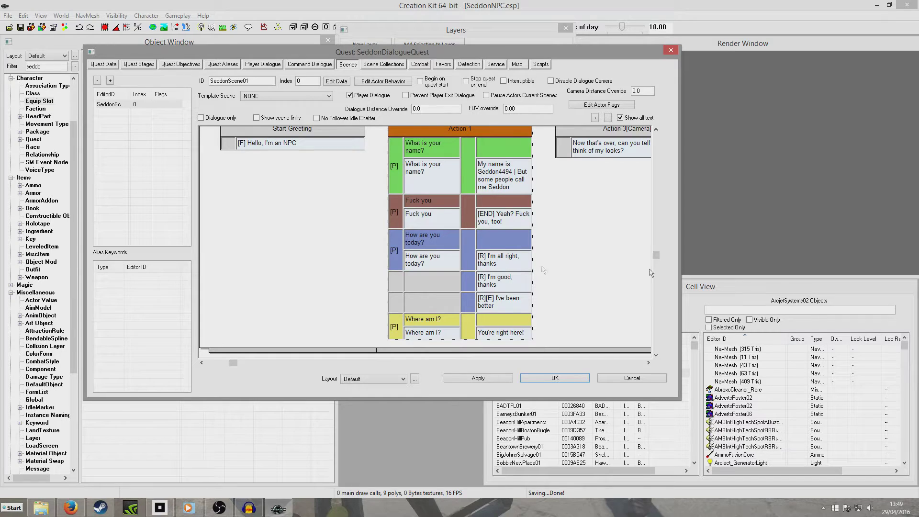
pyautogui.doubleClick(504, 260)
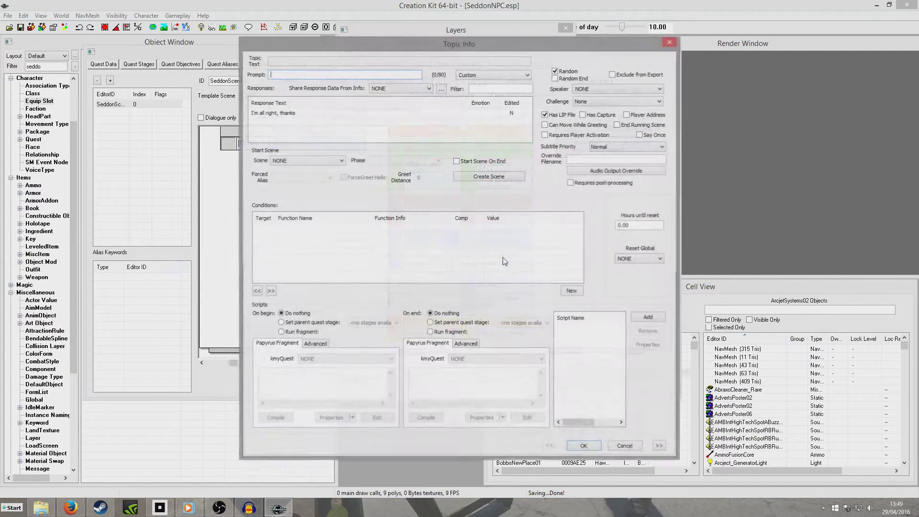
pyautogui.click(314, 160)
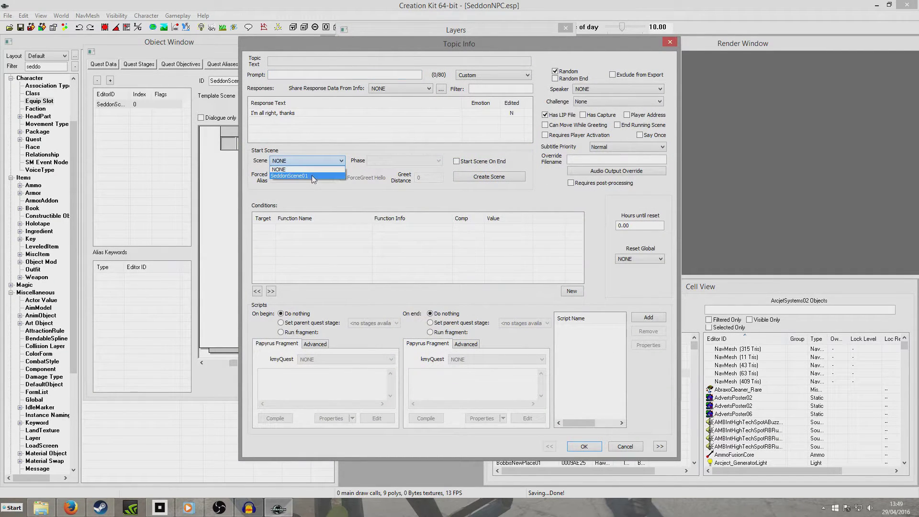
pyautogui.click(312, 175)
pyautogui.click(400, 163)
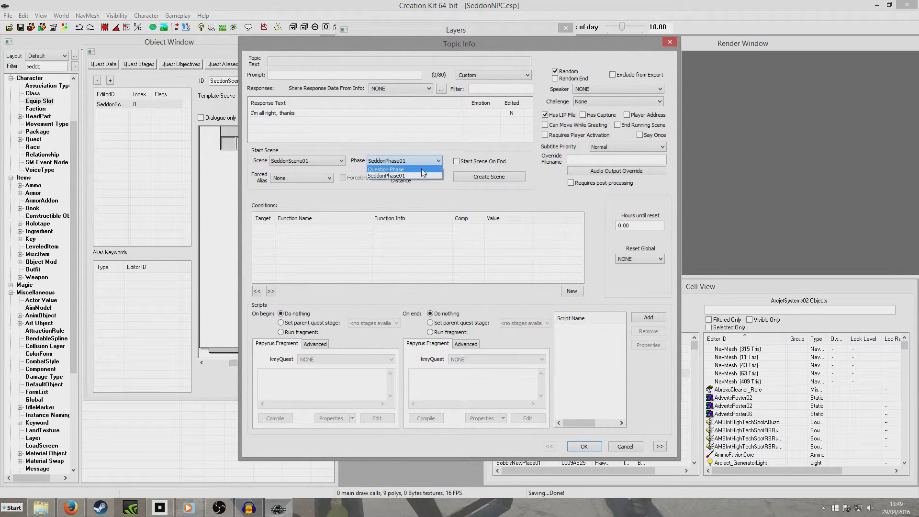
pyautogui.click(407, 176)
pyautogui.click(585, 447)
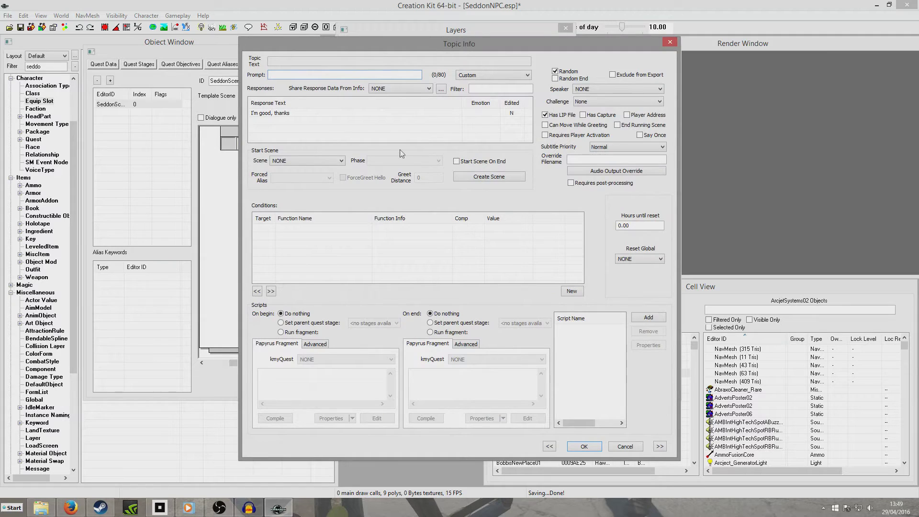
# - Set "I'm good, thanks" and "I've been better" to restart SeddonScene01 as well
pyautogui.click(314, 161)
pyautogui.click(313, 176)
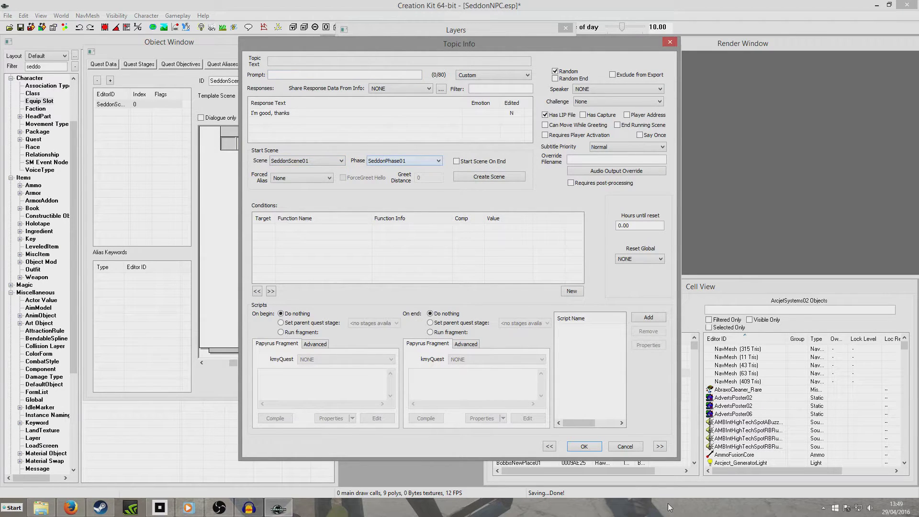
pyautogui.click(584, 446)
pyautogui.doubleClick(509, 311)
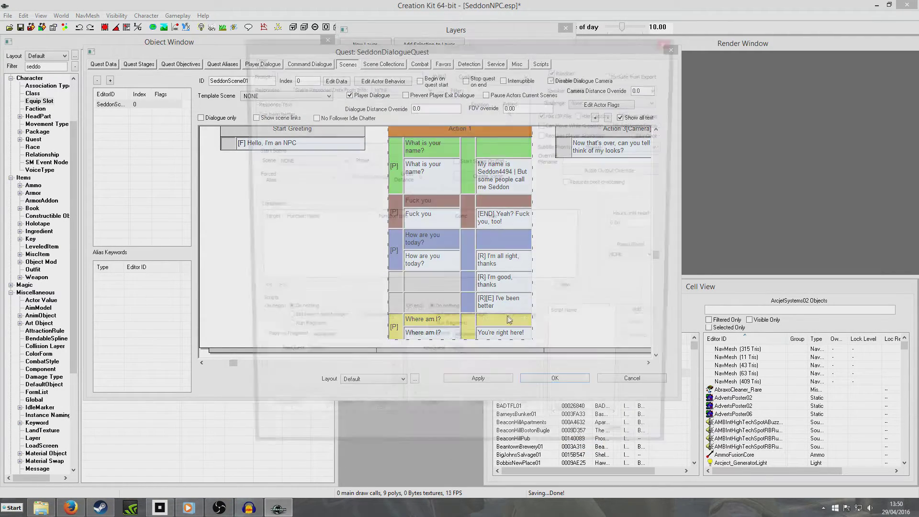
pyautogui.click(318, 175)
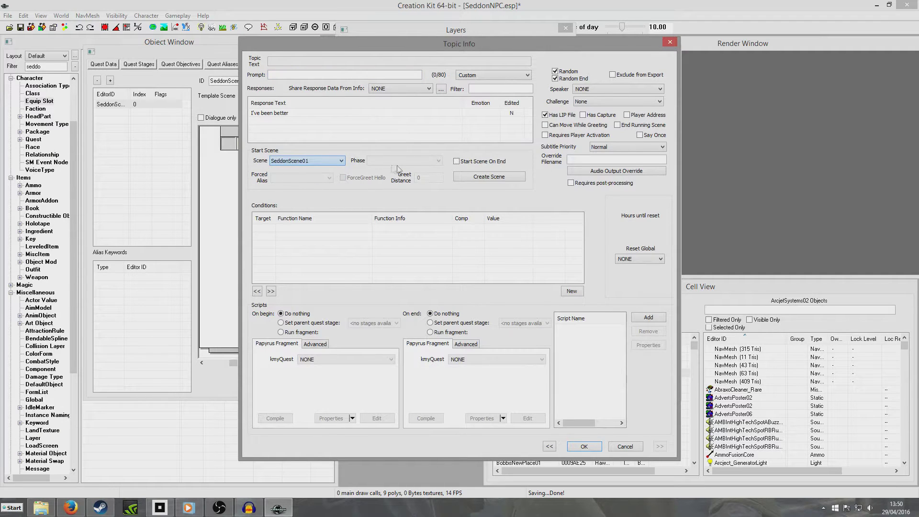
pyautogui.click(585, 447)
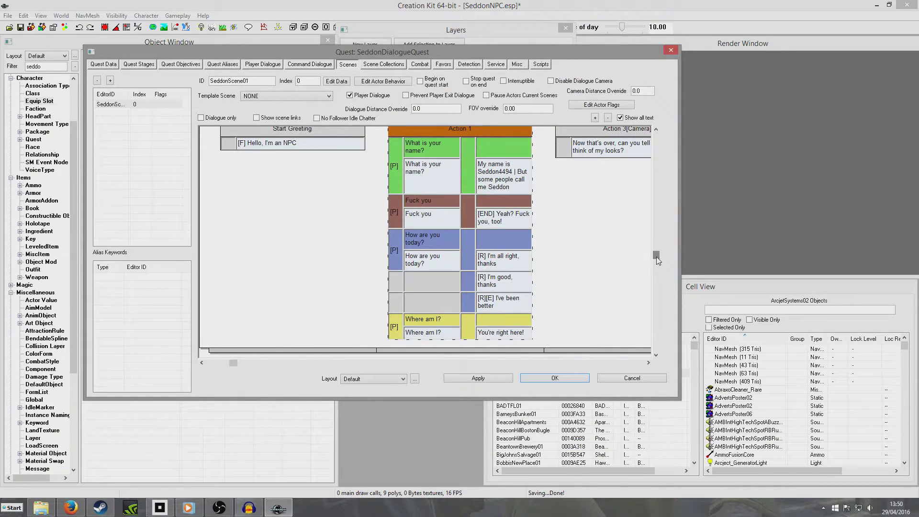
pyautogui.moveTo(657, 257)
pyautogui.mouseDown()
pyautogui.moveTo(656, 136)
pyautogui.moveTo(657, 251)
pyautogui.mouseUp()
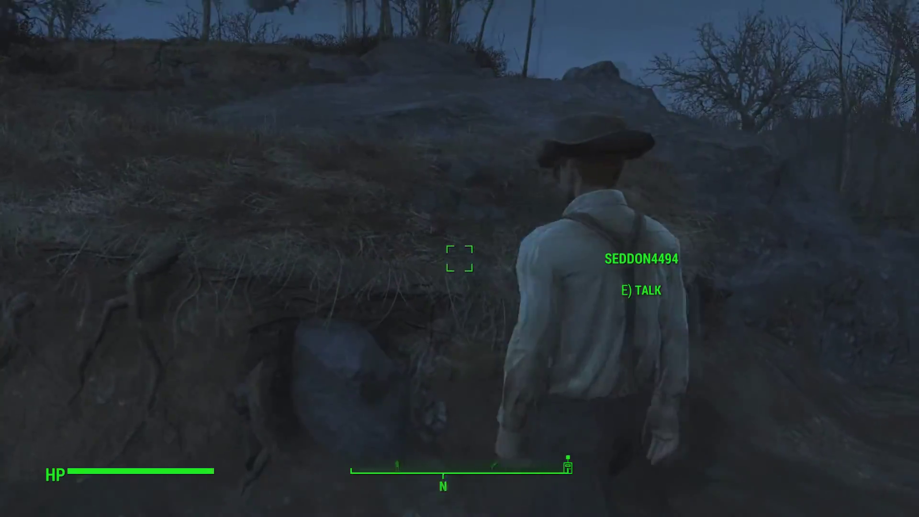
# - Talk to Seddon and ask "How are you today?" three times to hear random replies
pyautogui.press('e')
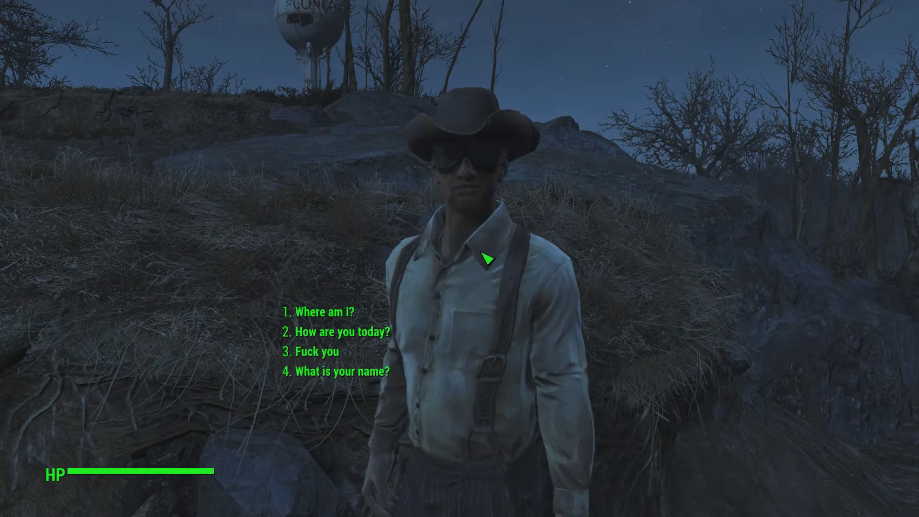
pyautogui.press('2')
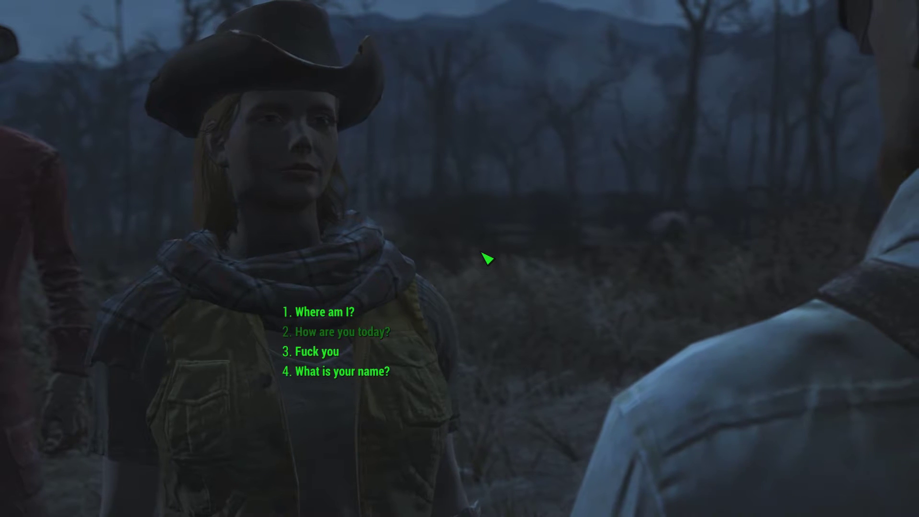
pyautogui.press('2')
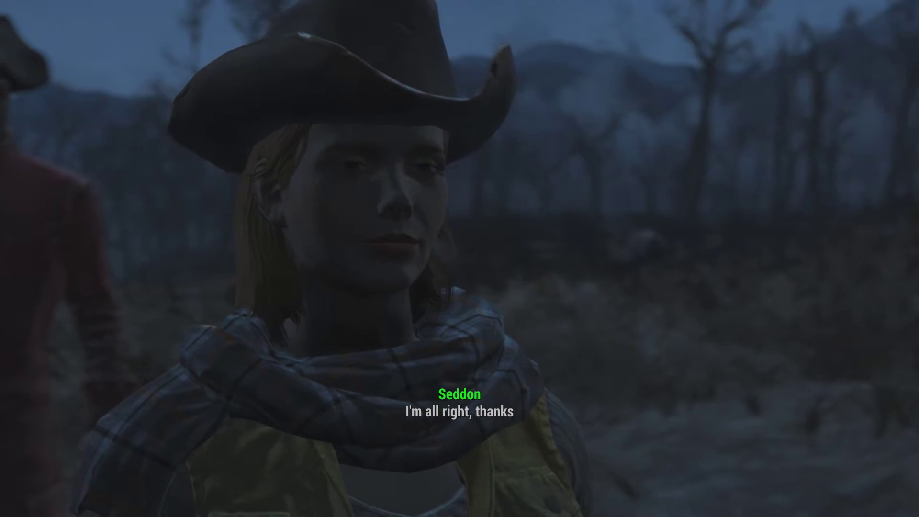
pyautogui.press('2')
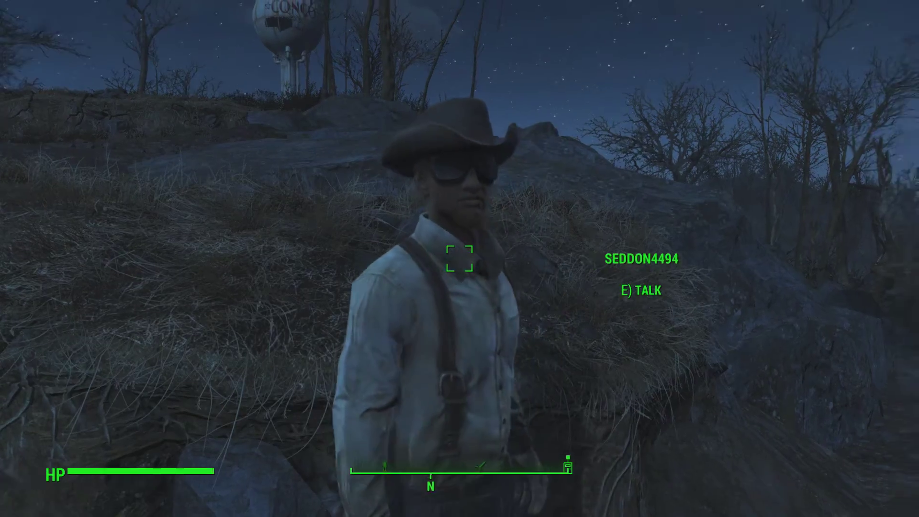
# - Talk to Seddon, ask "What is your name?", then ask him to rate his looks 1-10
pyautogui.press('e')
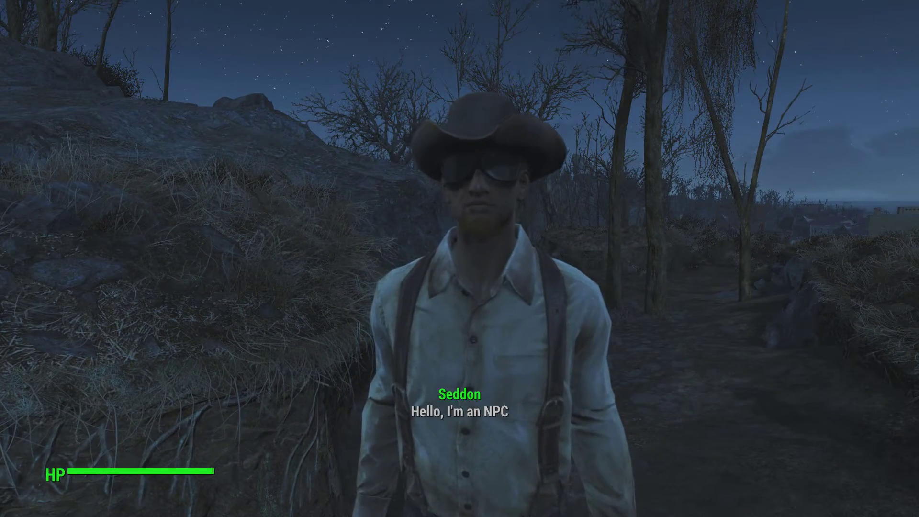
pyautogui.press('4')
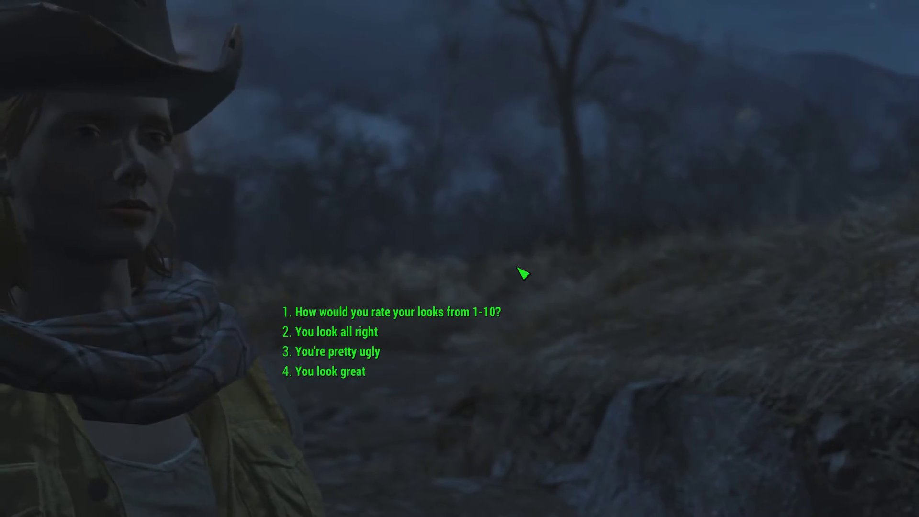
pyautogui.press('1')
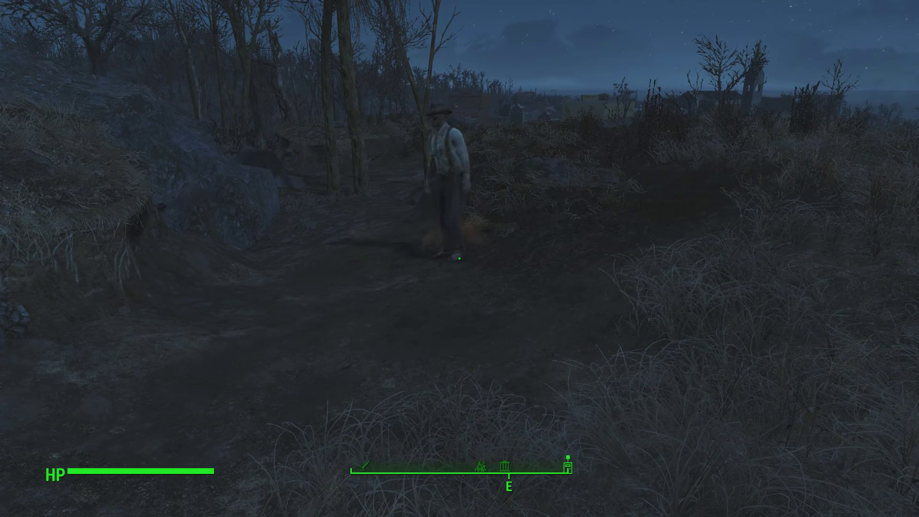
# - Draw the laser musket, shoot Seddon until he turns to glowing ash, then holster it
pyautogui.press('r')
pyautogui.press('f')
pyautogui.click(460, 259)
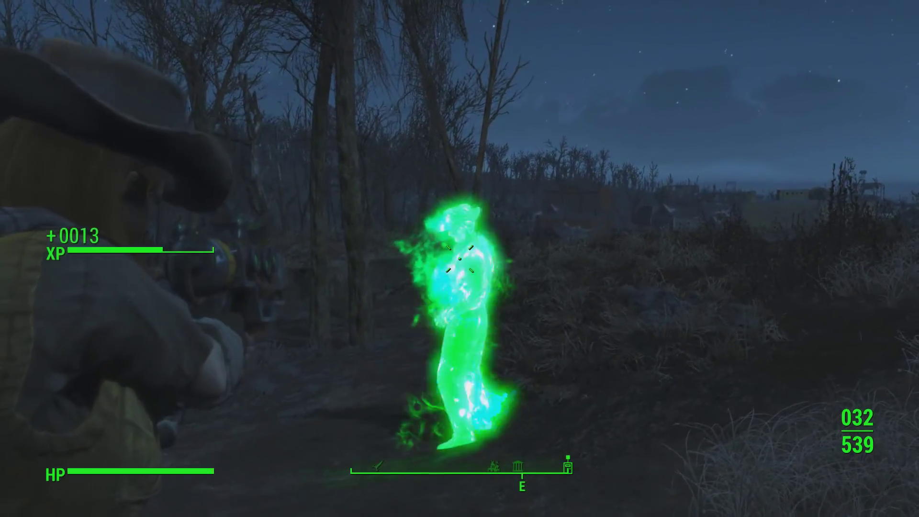
pyautogui.click(459, 259)
pyautogui.press('f')
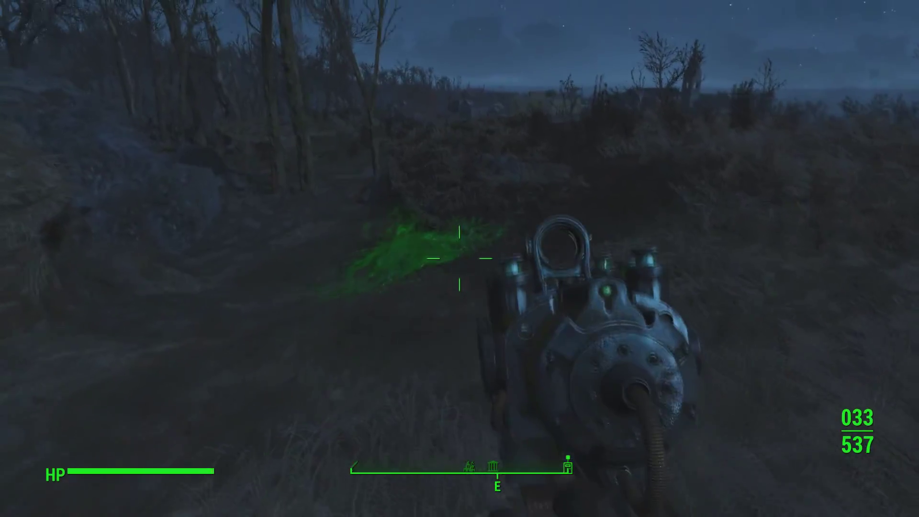
pyautogui.press('r')
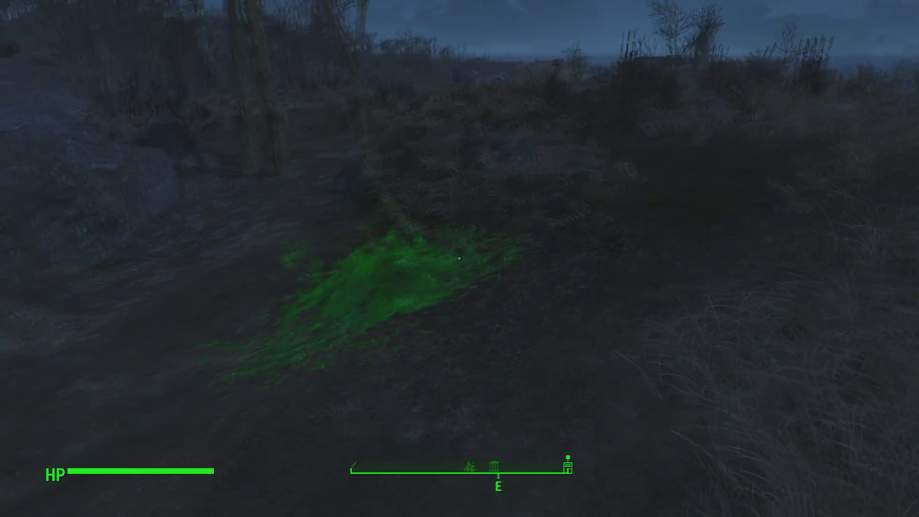